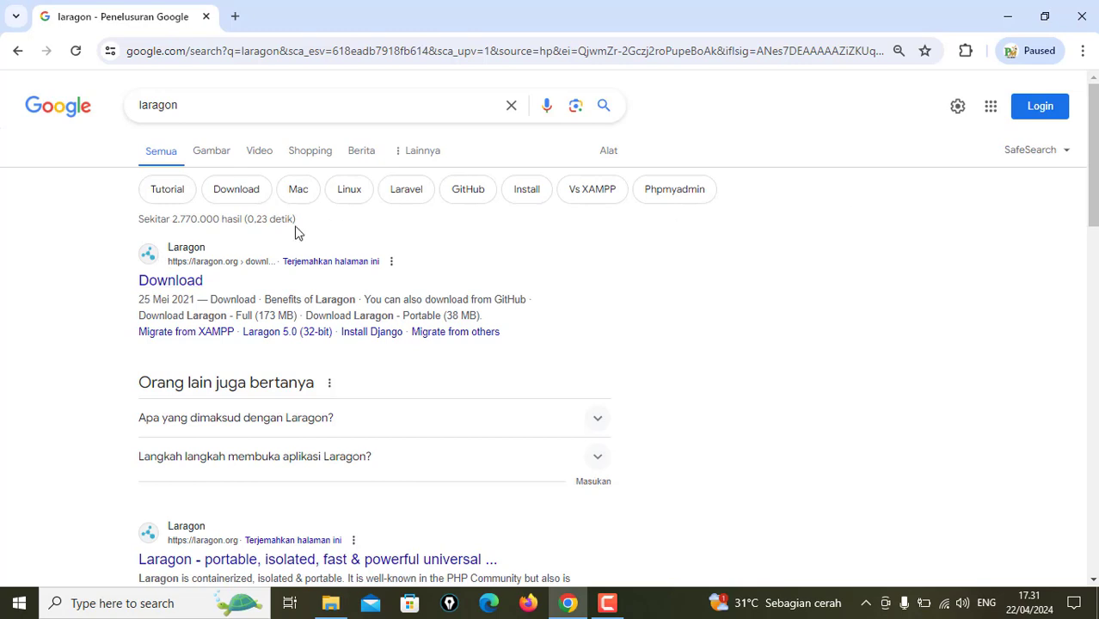
# - Open Laragon's download page from the search results and download the Laragon Full (173 MB) edition
pyautogui.moveTo(189, 108); pyautogui.dragTo(130, 110)
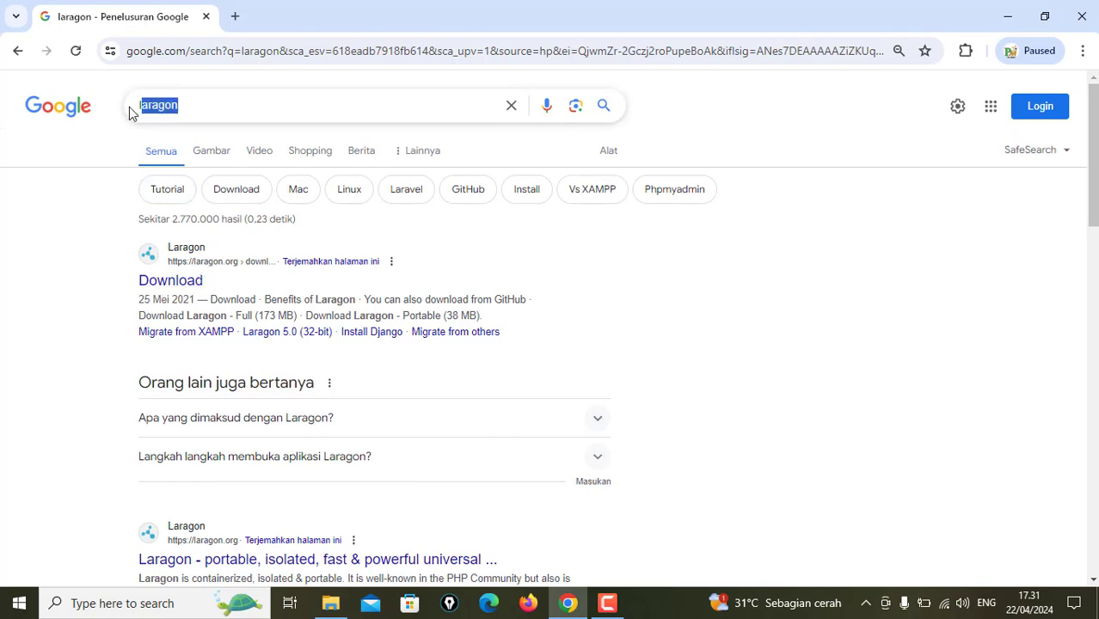
pyautogui.click(193, 258)
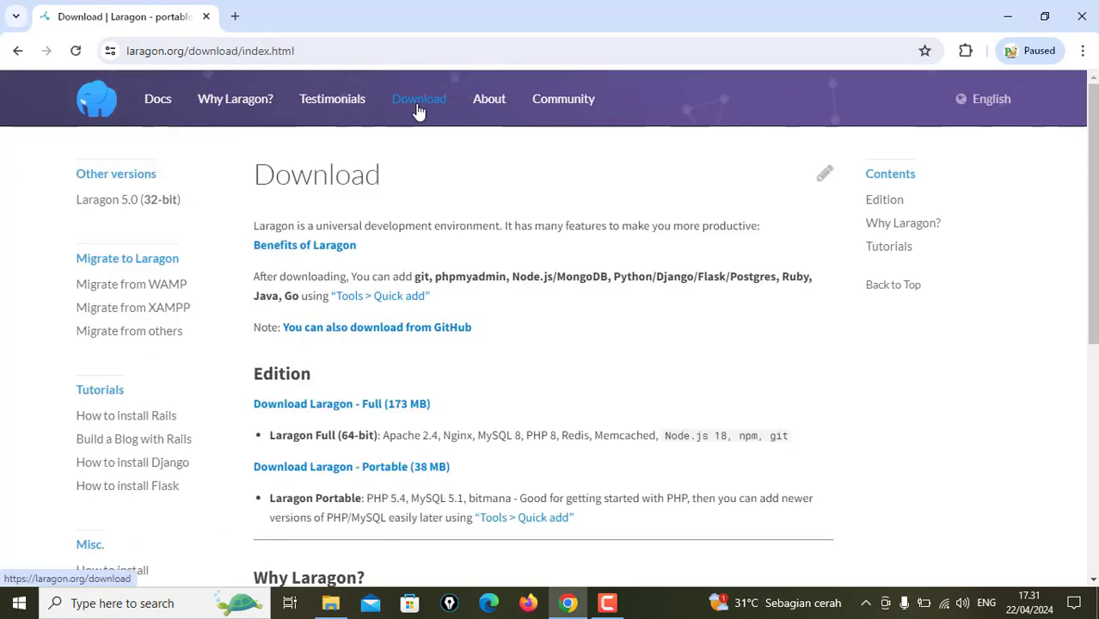
pyautogui.click(417, 108)
pyautogui.scroll(-1, 611, 268)
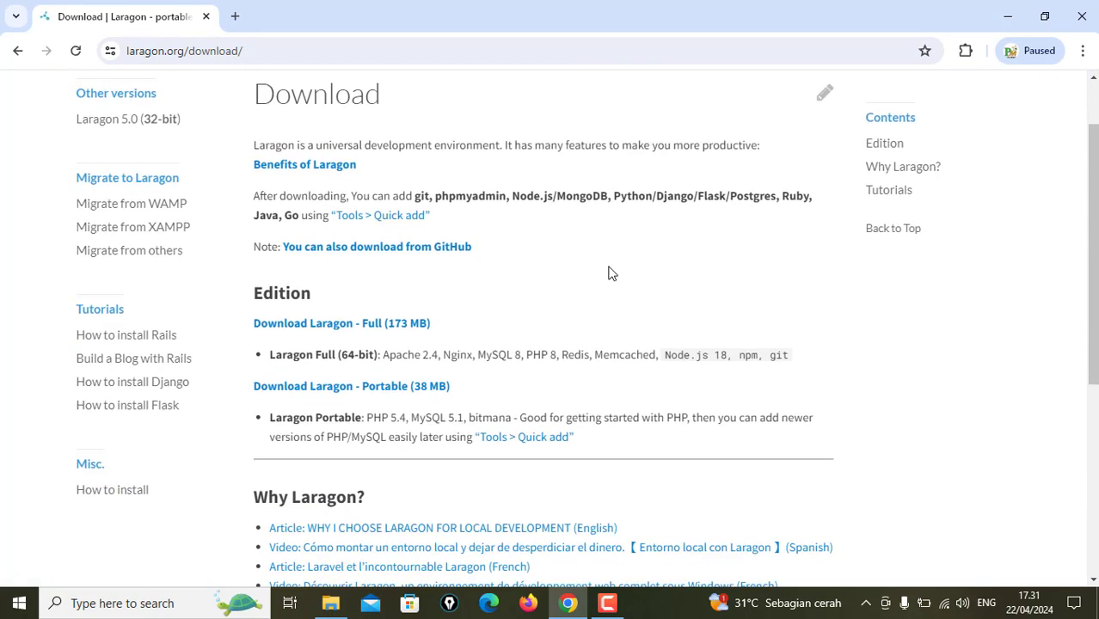
pyautogui.click(363, 327)
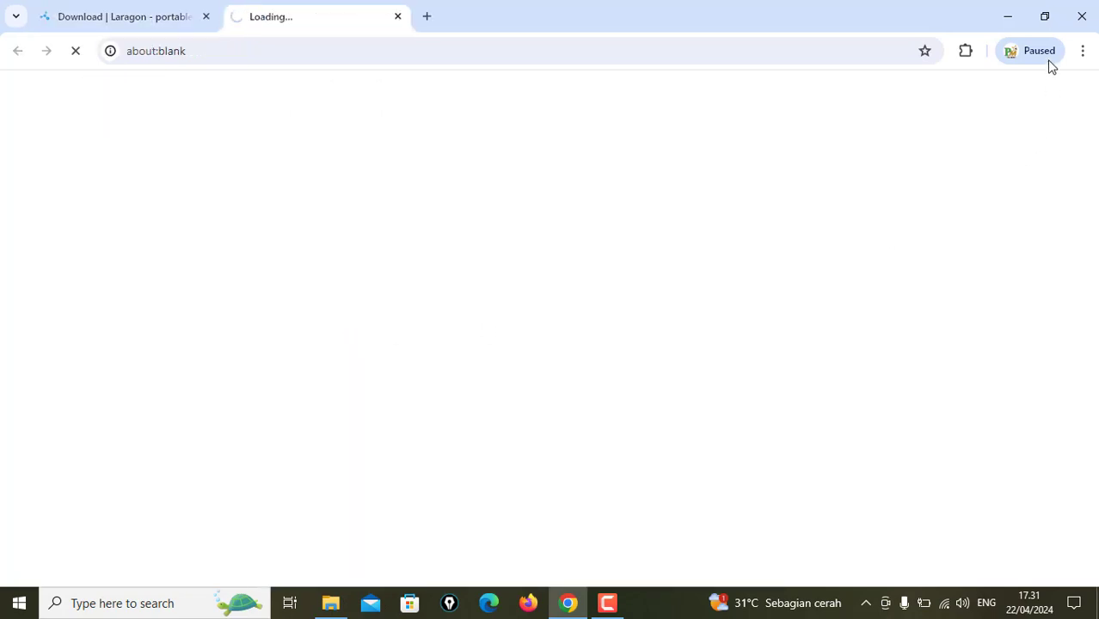
# - Run the downloaded laragon-wamp.exe from the Downloads folder and minimize the folder and browser windows
pyautogui.click(979, 52)
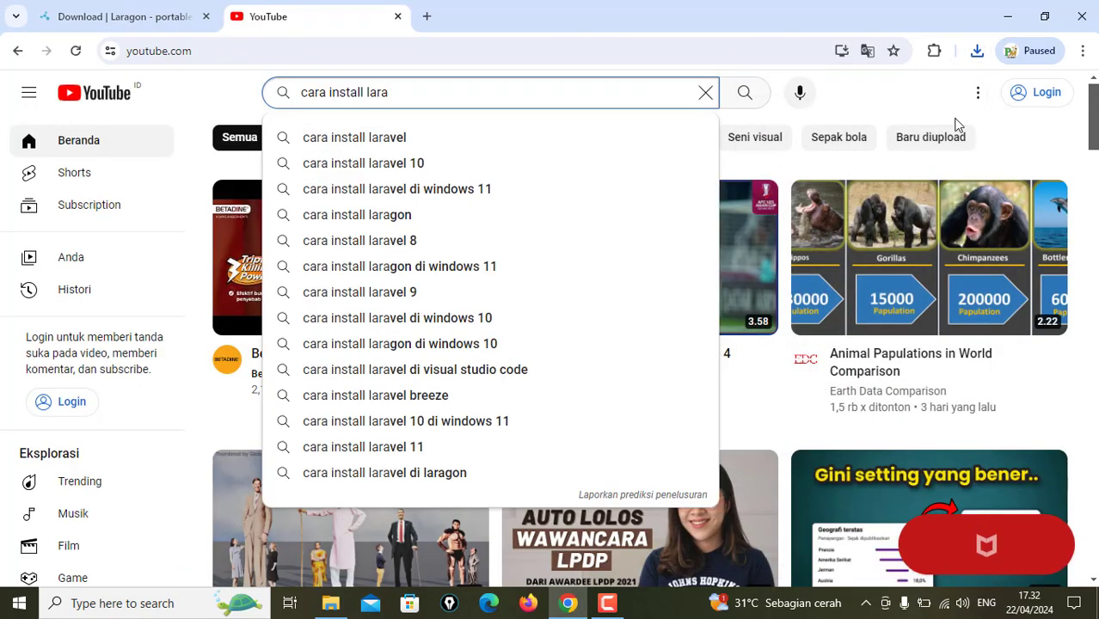
pyautogui.click(619, 609)
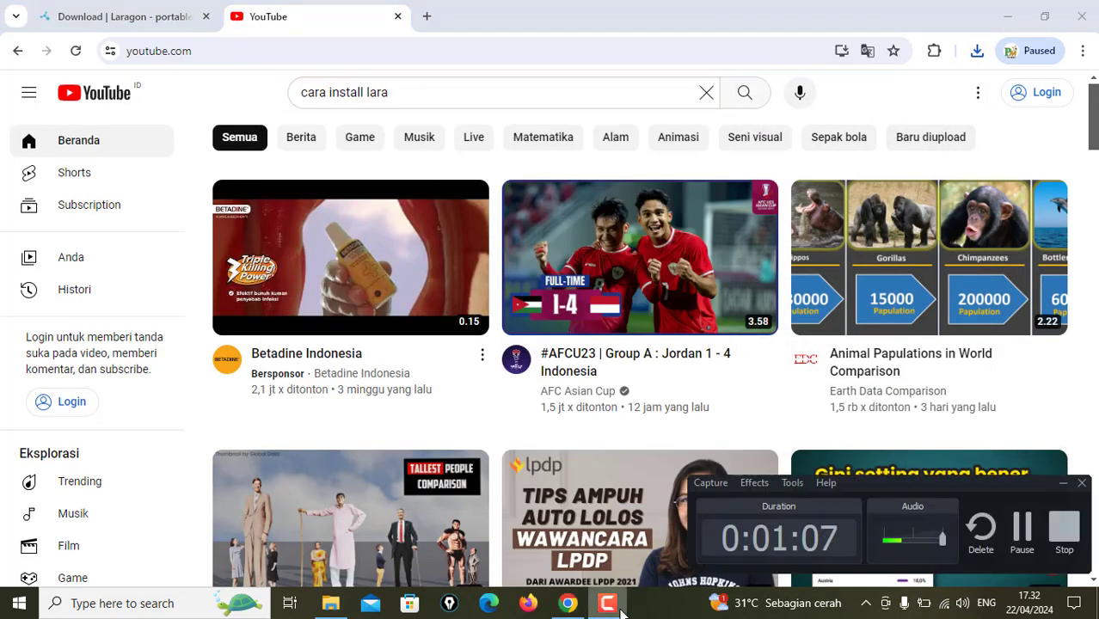
pyautogui.click(619, 610)
pyautogui.click(977, 51)
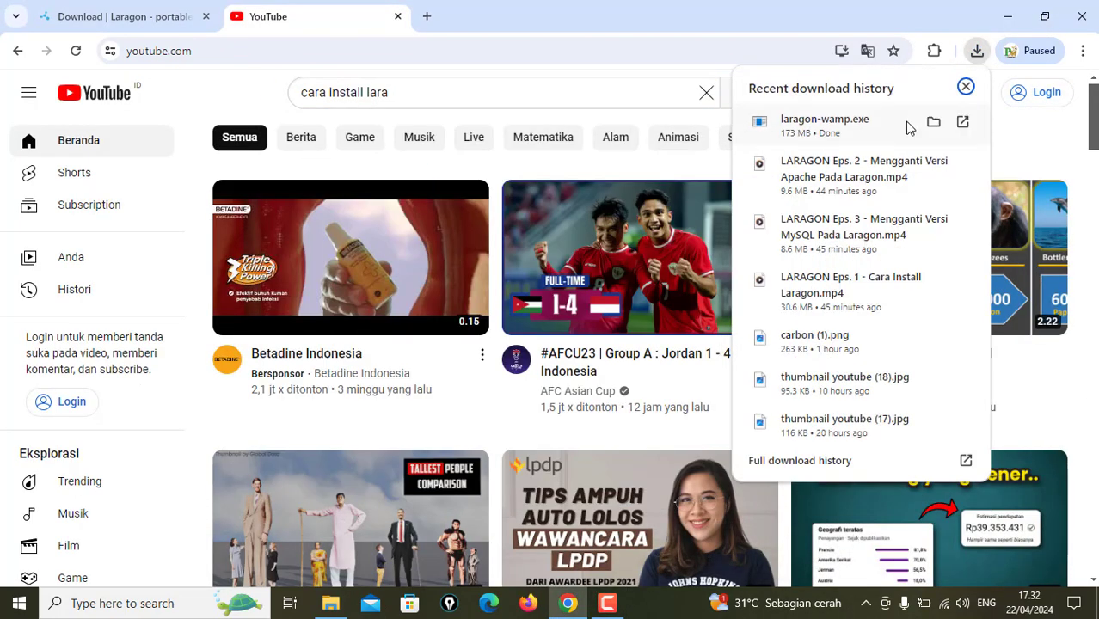
pyautogui.click(933, 122)
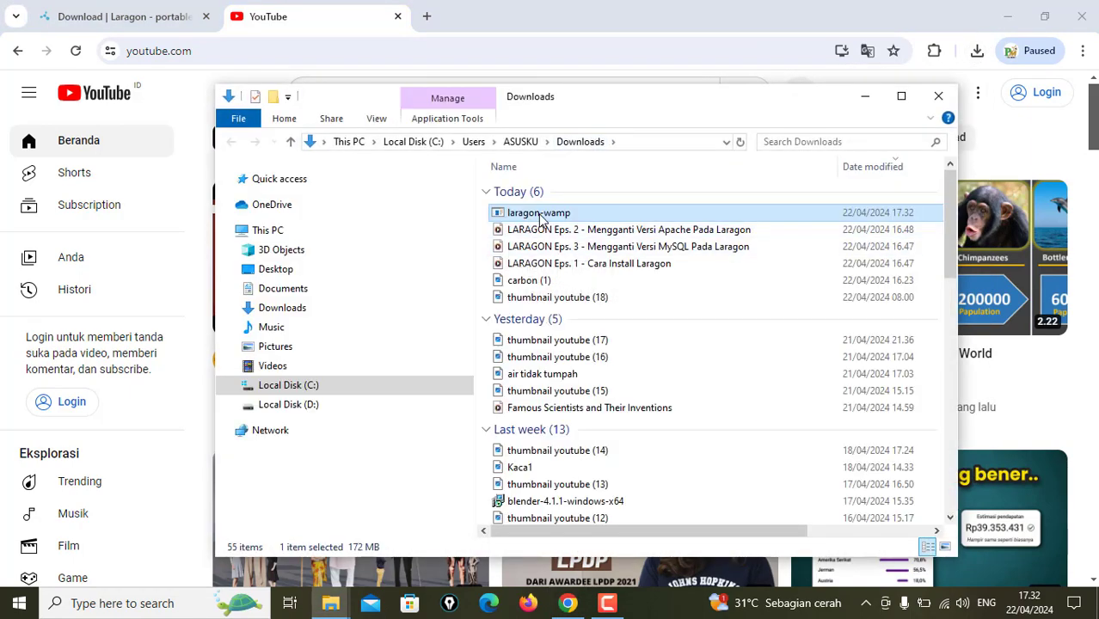
pyautogui.doubleClick(540, 215)
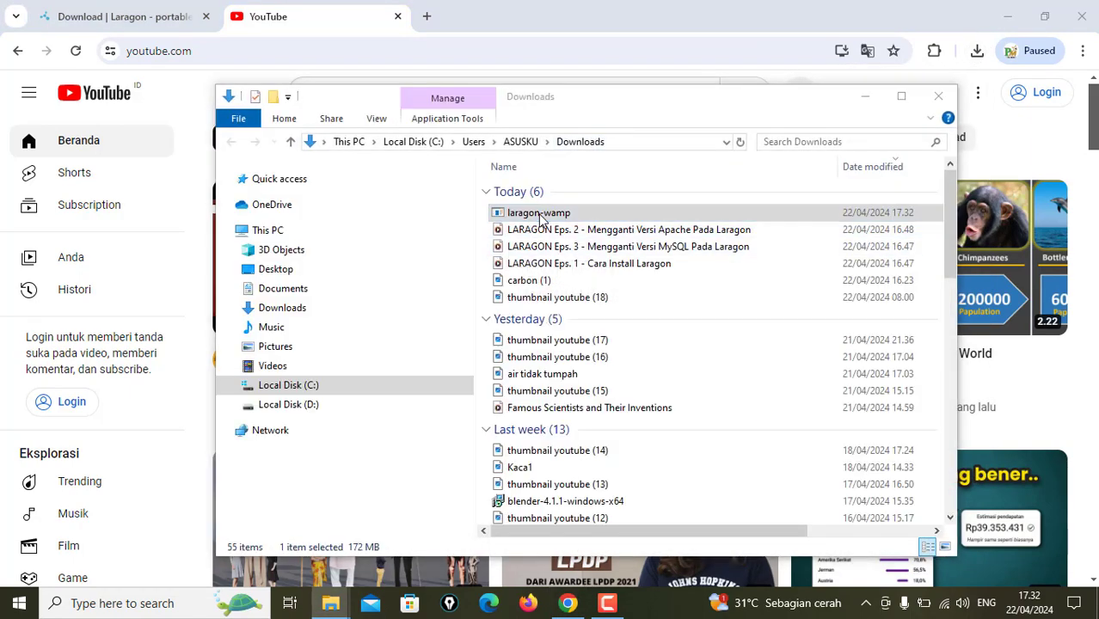
pyautogui.click(604, 318)
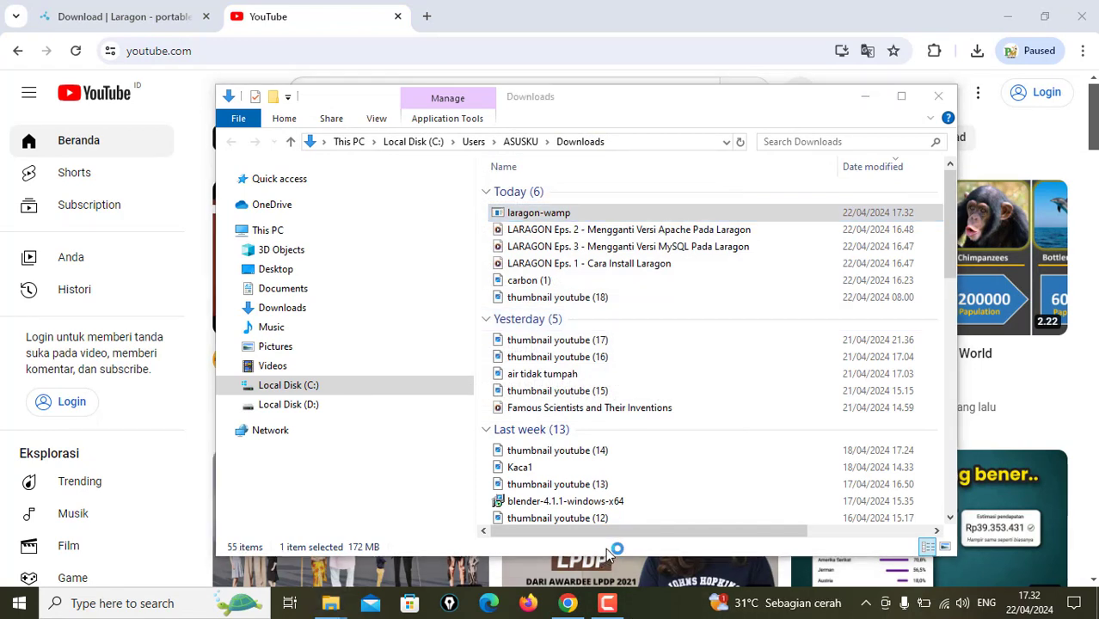
pyautogui.click(866, 98)
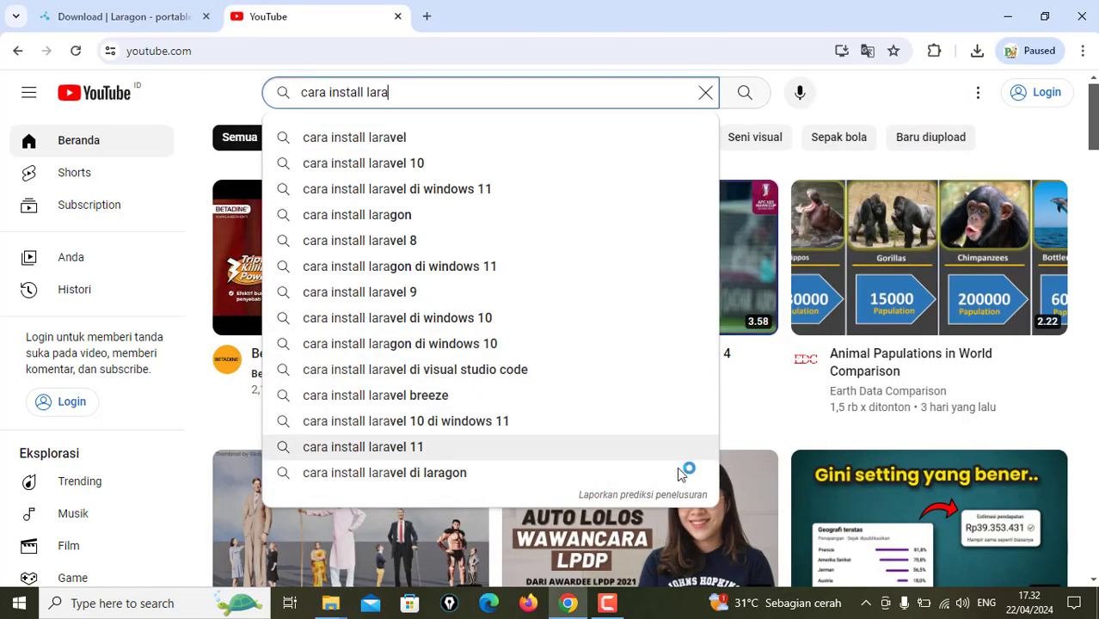
pyautogui.click(1005, 17)
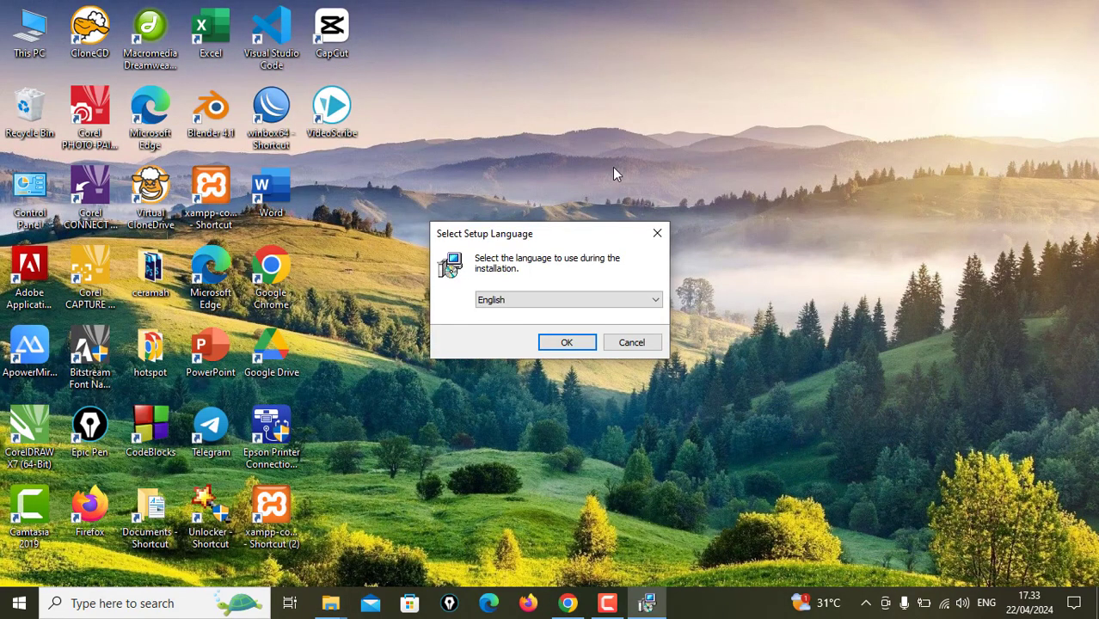
# - Select English as the setup language and continue to the Laragon installation wizard
pyautogui.click(509, 301)
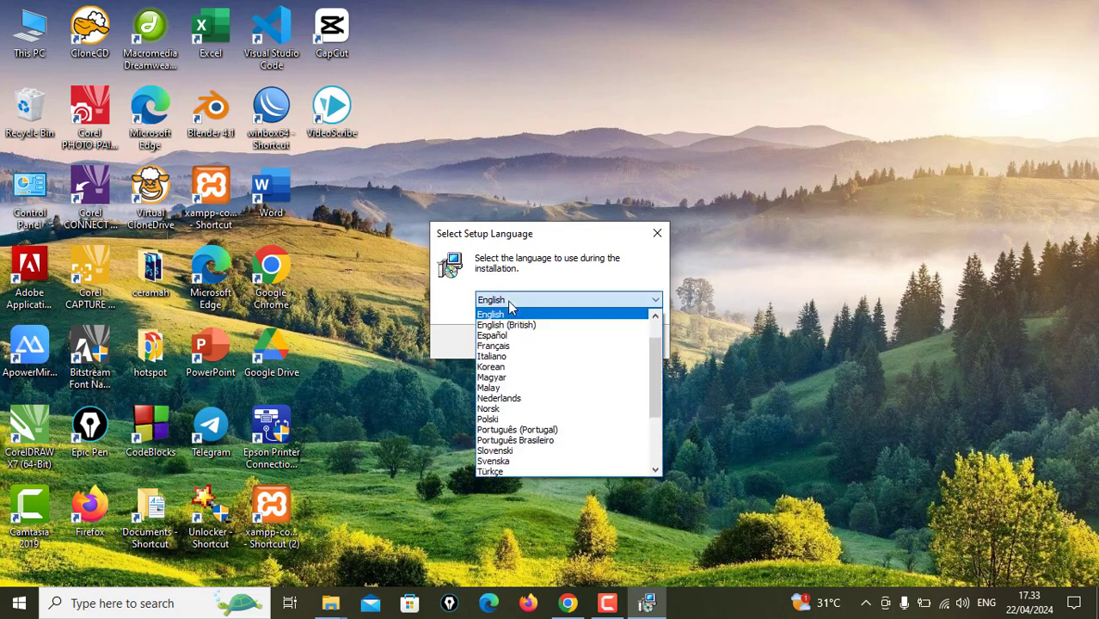
pyautogui.click(512, 315)
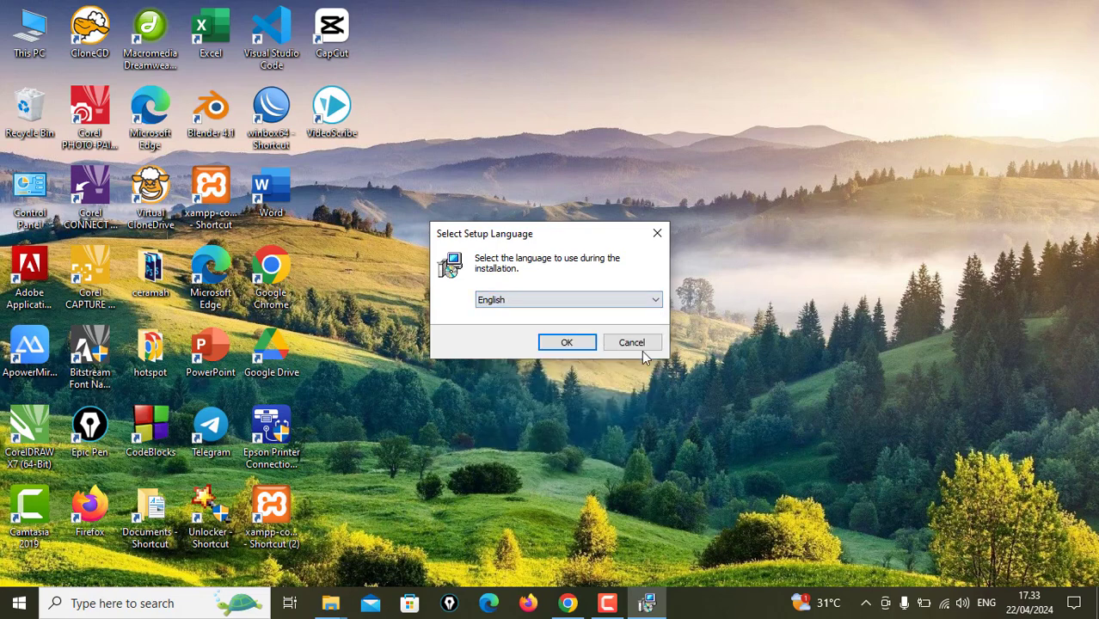
pyautogui.click(656, 299)
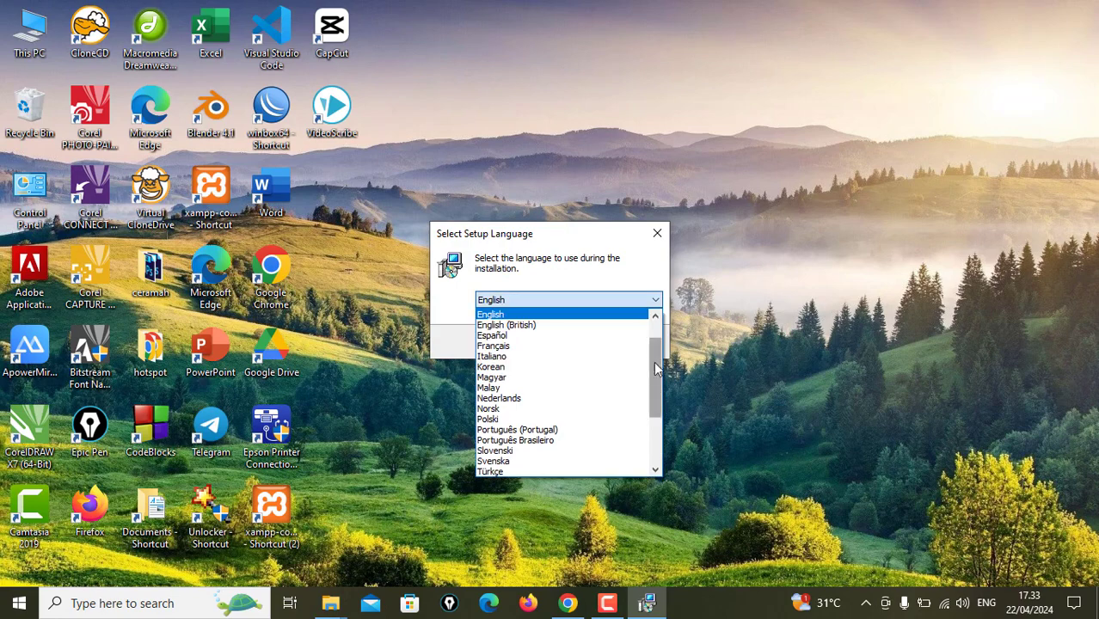
pyautogui.moveTo(653, 361)
pyautogui.mouseDown()
pyautogui.moveTo(656, 412)
pyautogui.moveTo(655, 344)
pyautogui.mouseUp()
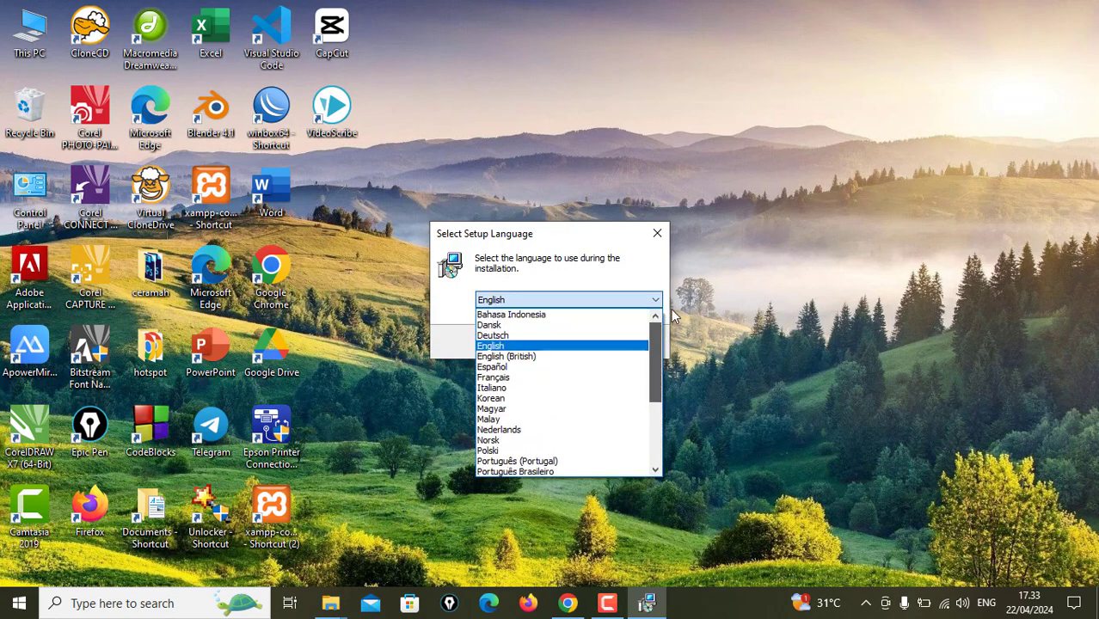
pyautogui.click(527, 301)
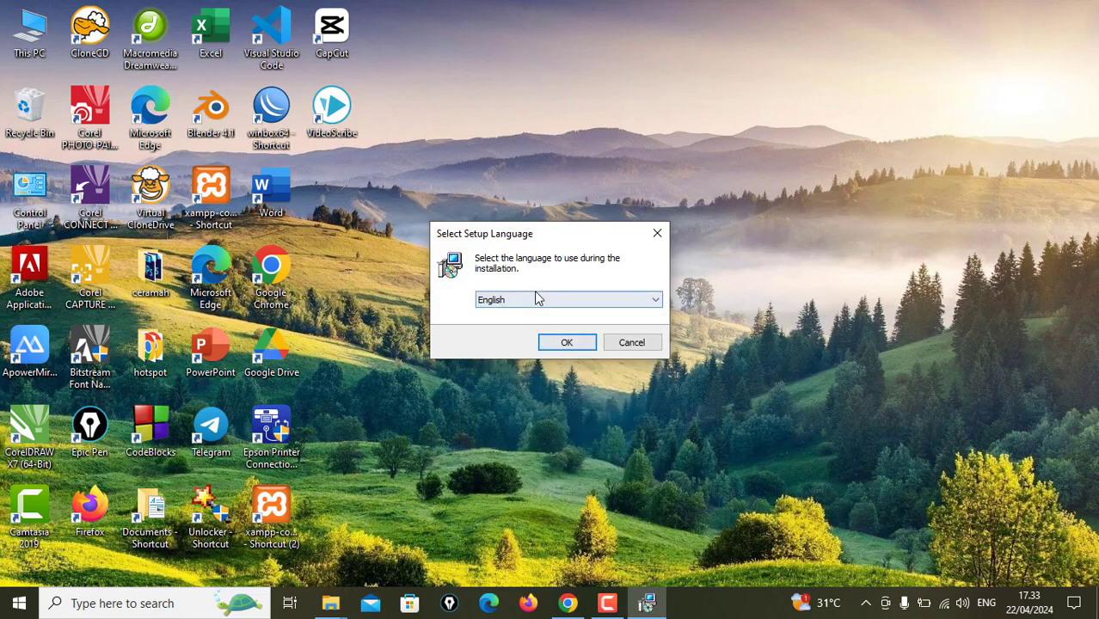
pyautogui.click(539, 299)
pyautogui.scroll(1, 513, 324)
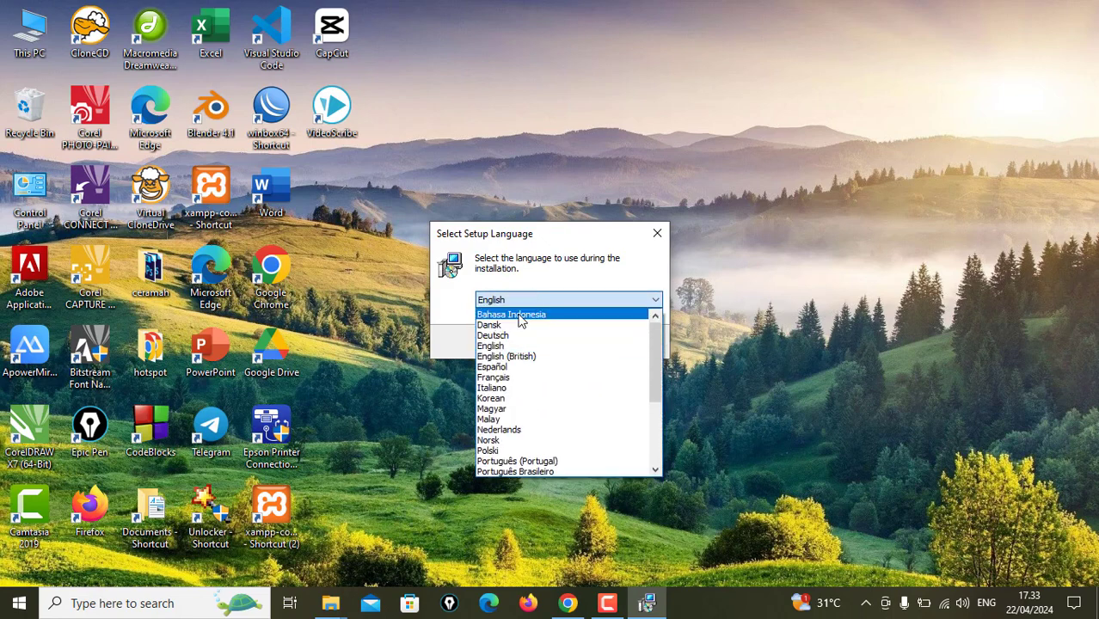
pyautogui.click(521, 347)
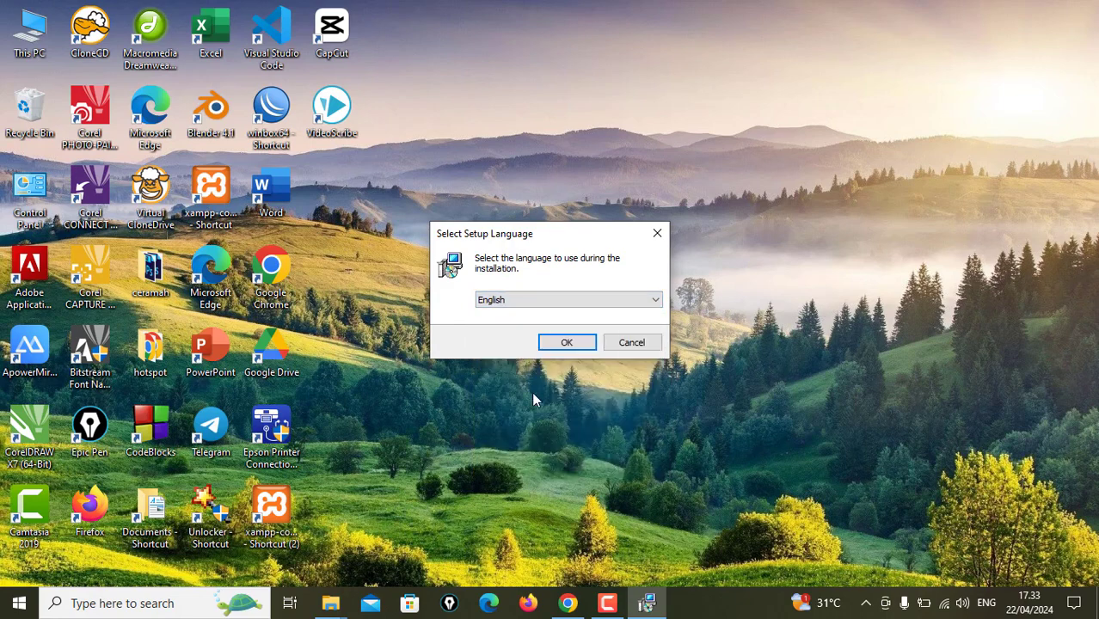
pyautogui.click(566, 344)
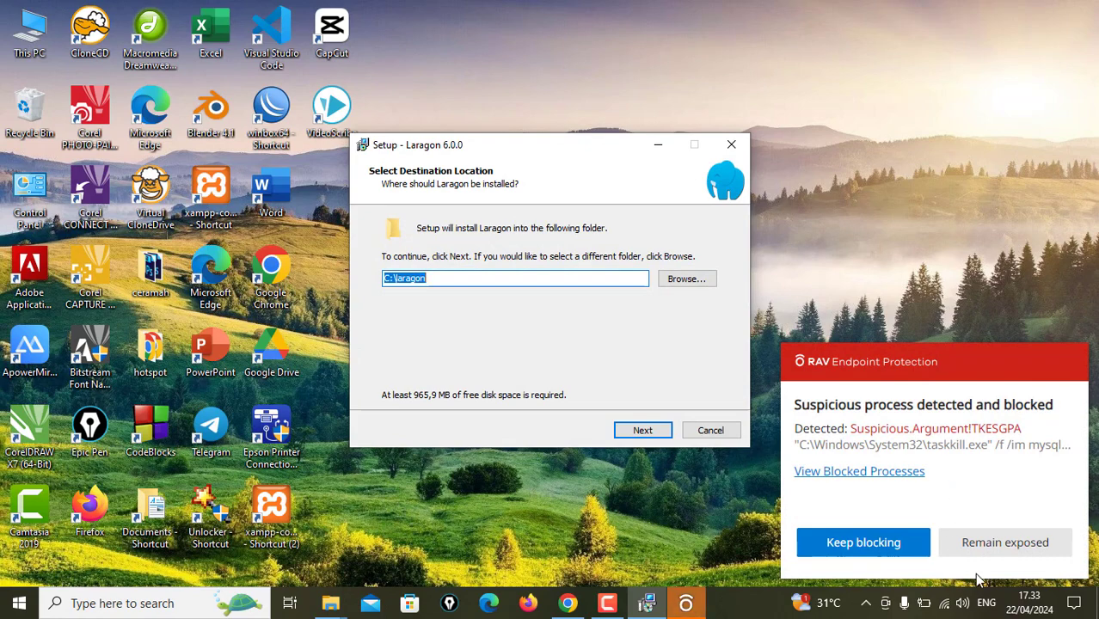
# - Allow the blocked taskkill.exe process in the RAV Endpoint Protection alert and close the RAV window
pyautogui.click(1008, 556)
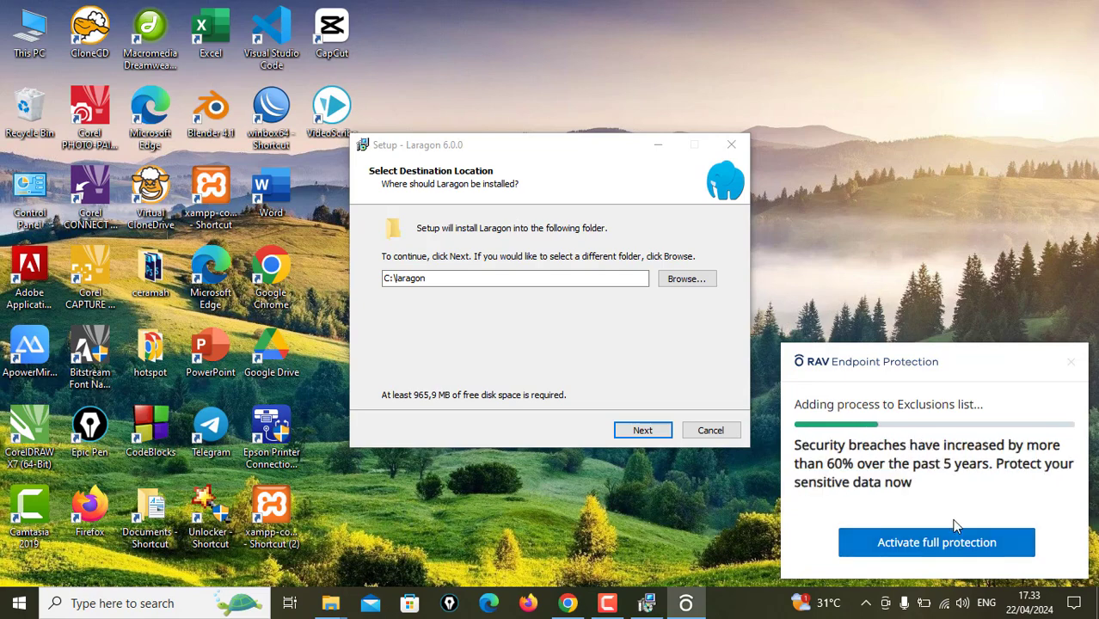
pyautogui.click(956, 551)
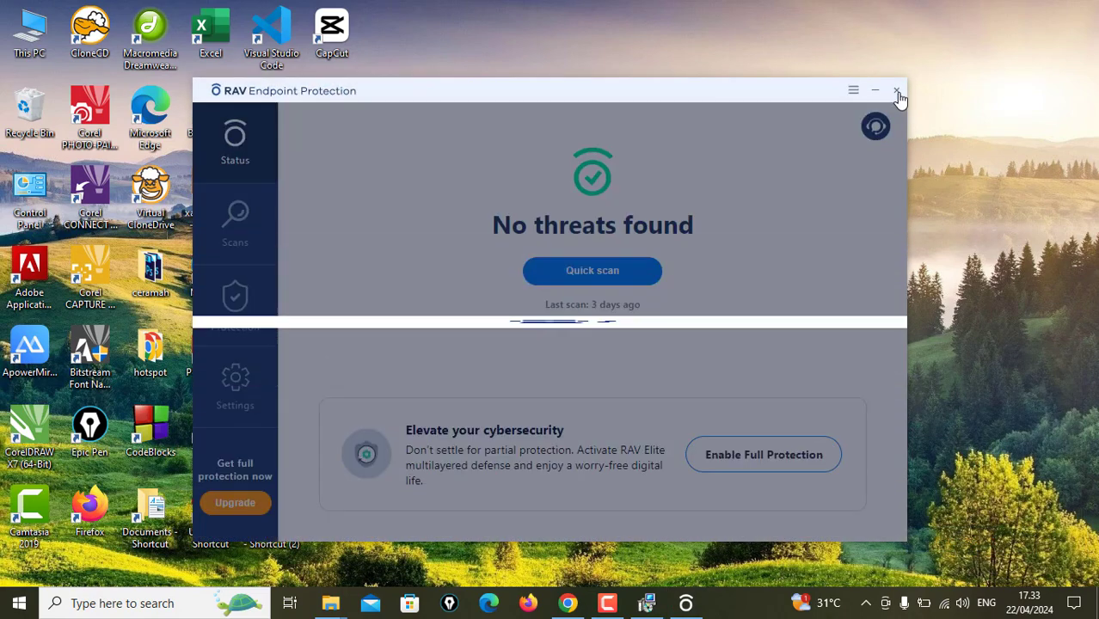
pyautogui.click(897, 91)
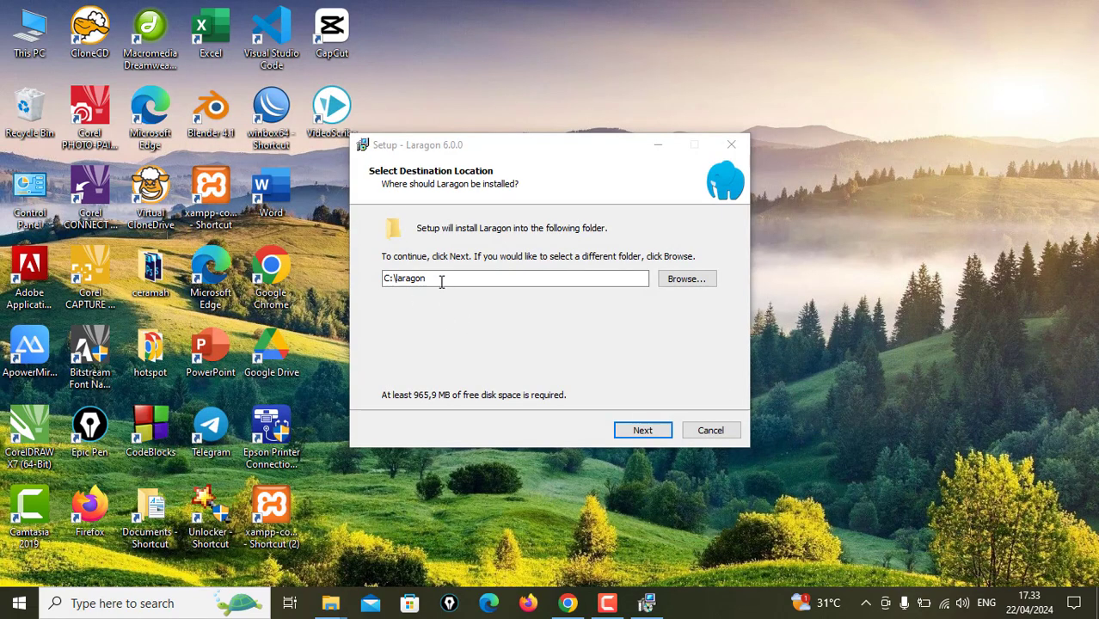
# - Install Laragon into C:\laragon with running at Windows startup switched off and the other options kept
pyautogui.moveTo(442, 280); pyautogui.dragTo(369, 277)
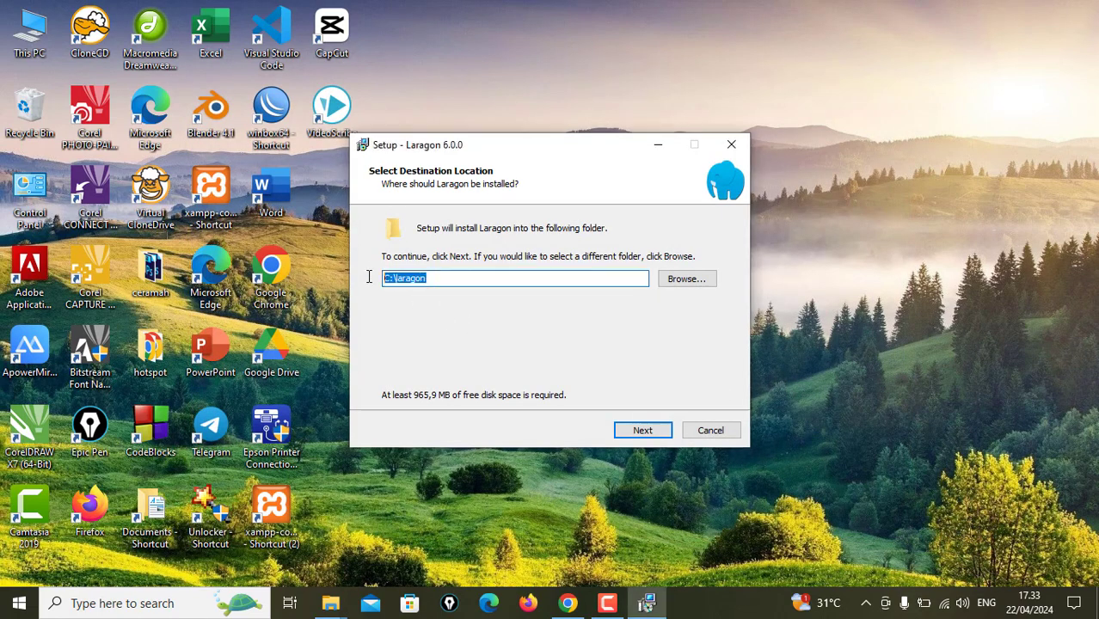
pyautogui.click(644, 431)
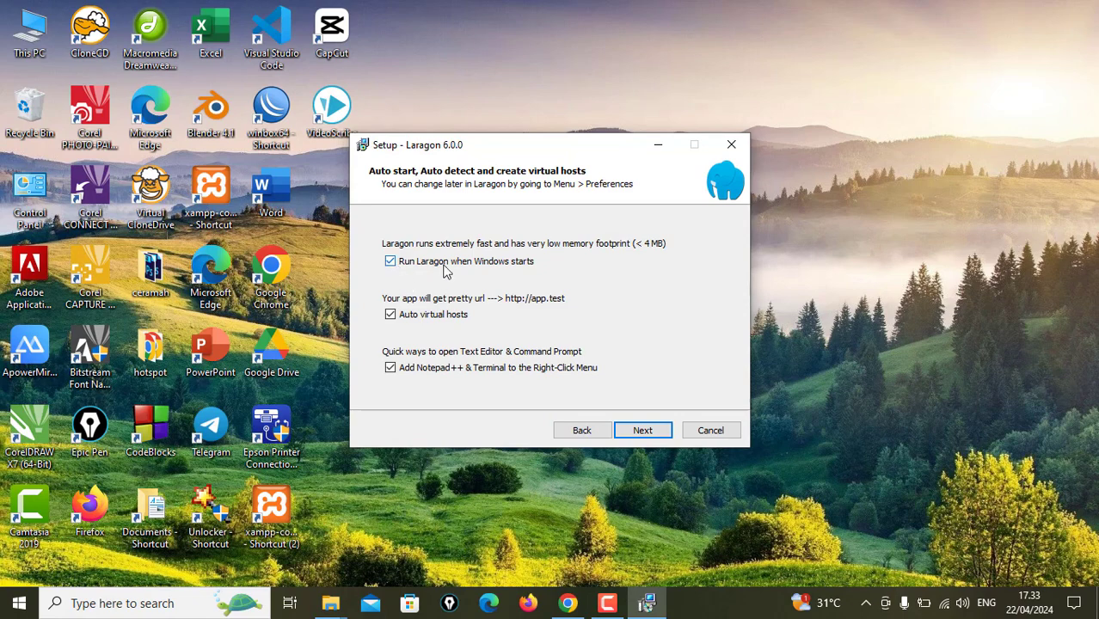
pyautogui.click(388, 263)
pyautogui.click(662, 437)
pyautogui.click(643, 431)
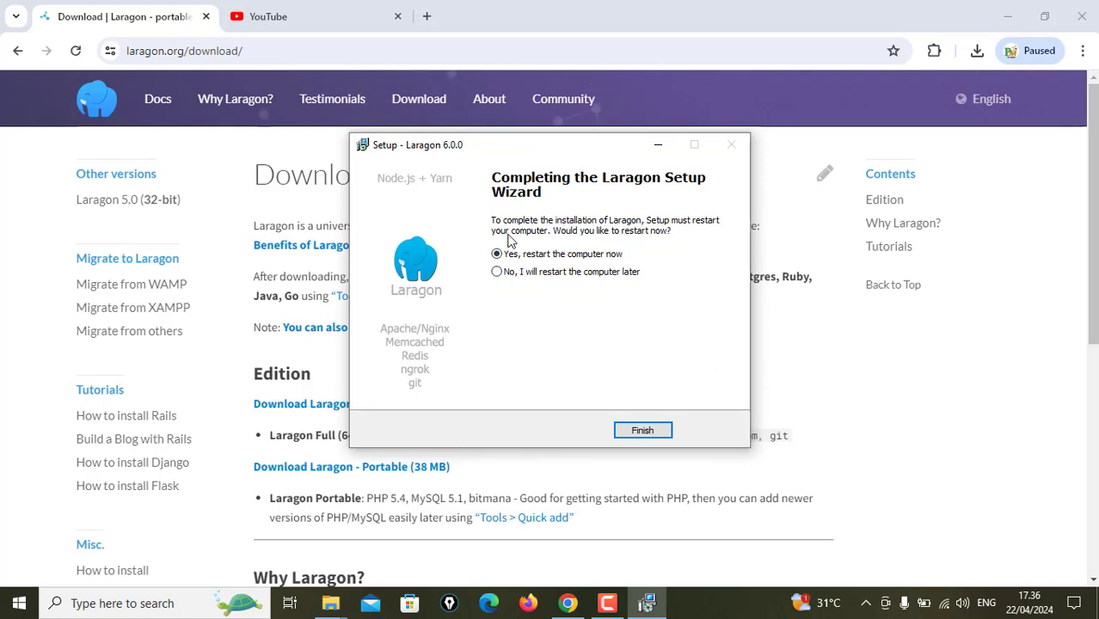
pyautogui.click(647, 603)
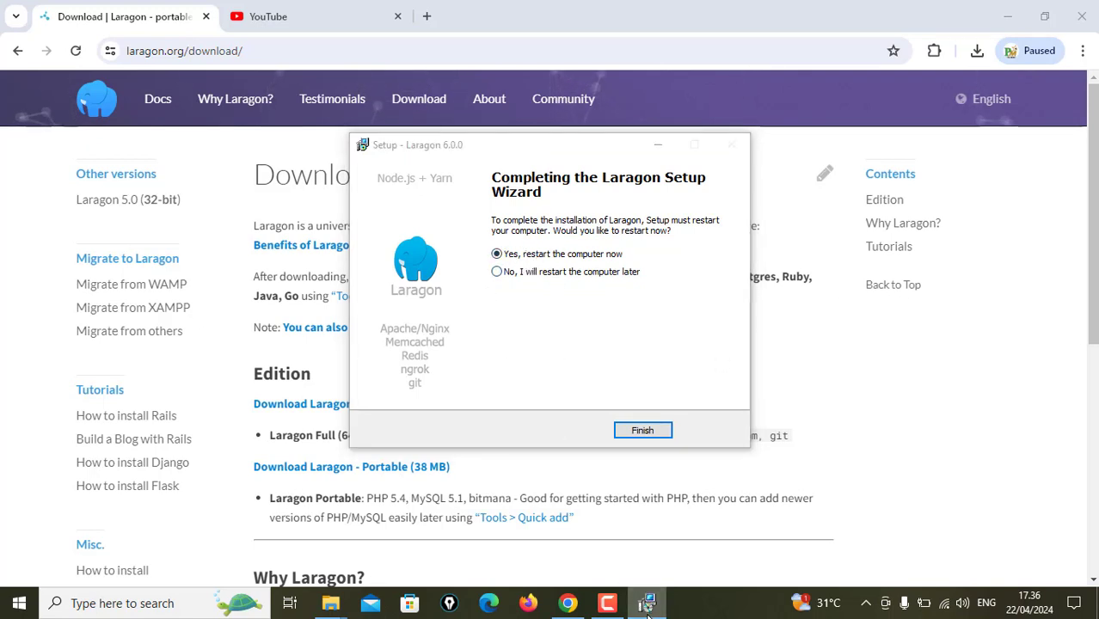
pyautogui.click(608, 603)
pyautogui.click(607, 603)
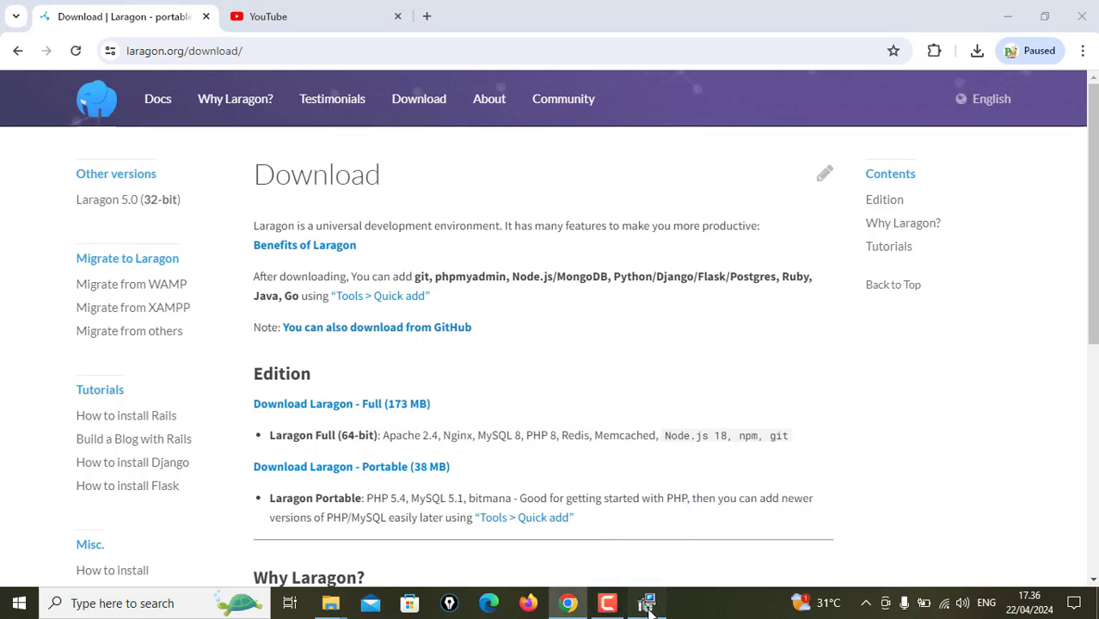
pyautogui.click(647, 603)
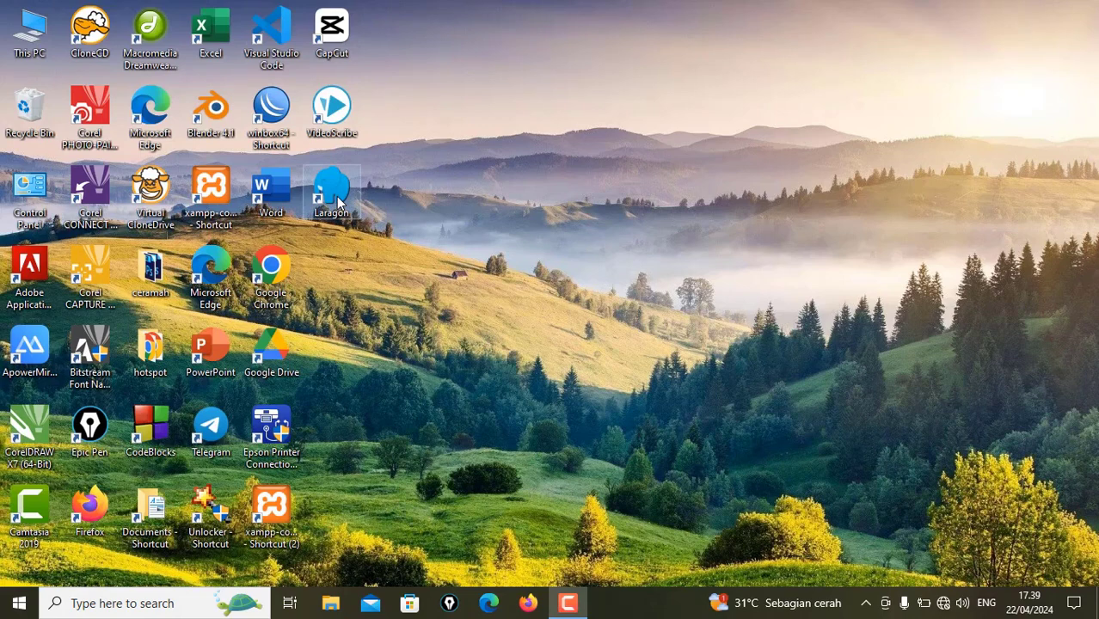
# - Launch Laragon from the desktop, start all its services and allow Apache HTTP Server through Windows Defender Firewall
pyautogui.doubleClick(336, 196)
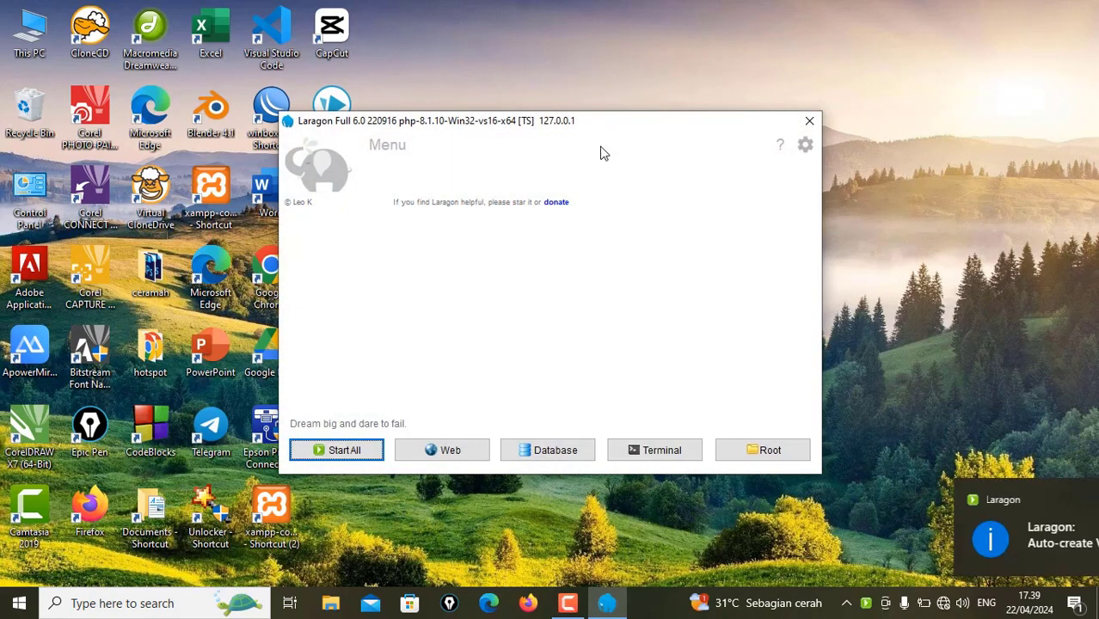
pyautogui.moveTo(548, 128); pyautogui.dragTo(645, 108)
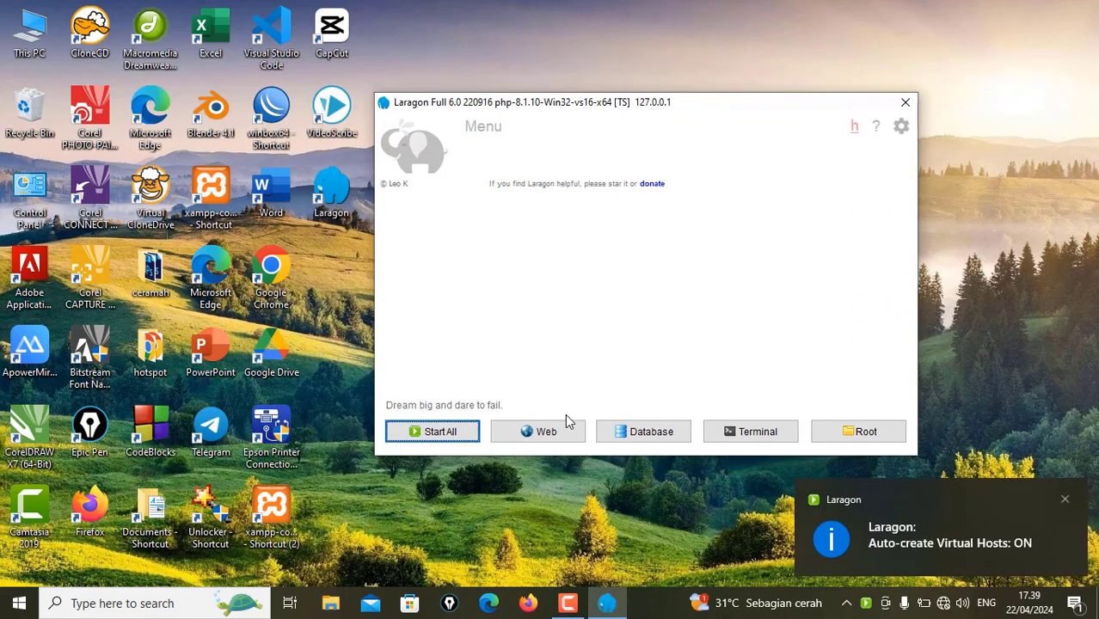
pyautogui.click(449, 435)
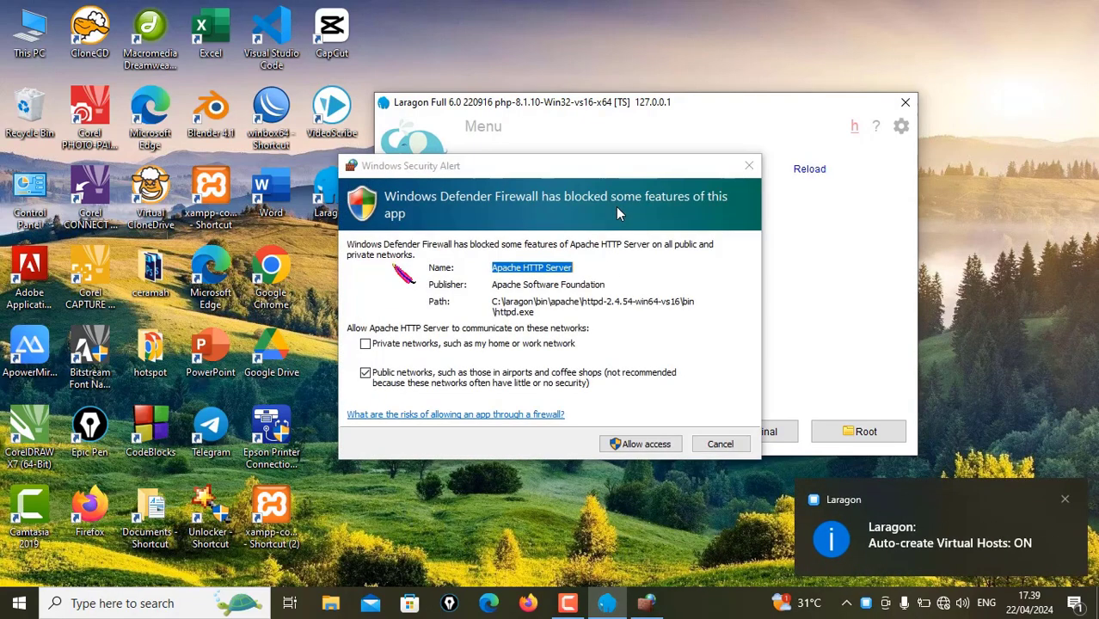
pyautogui.click(641, 445)
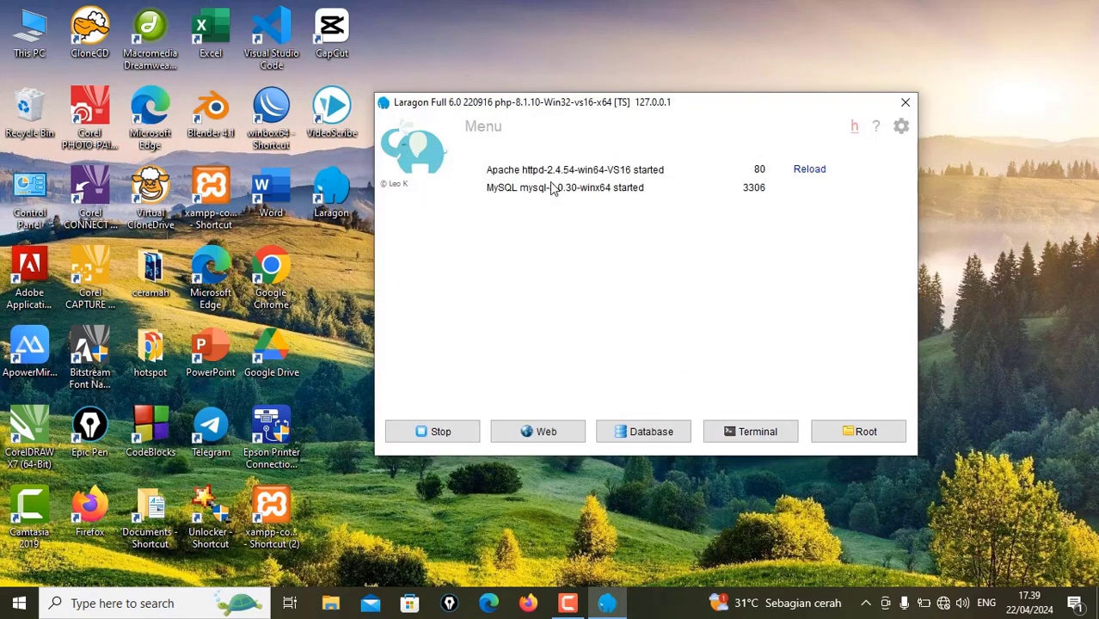
# - View Laragon's terminal at the web root folder and close it again
pyautogui.moveTo(586, 200)
pyautogui.click(757, 435)
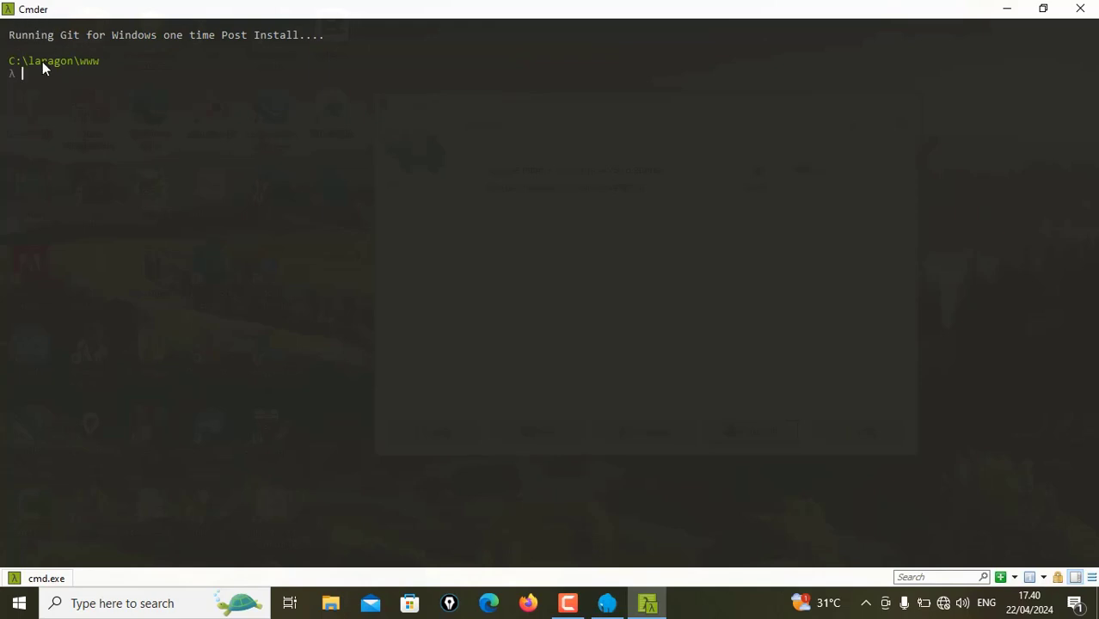
pyautogui.click(1061, 11)
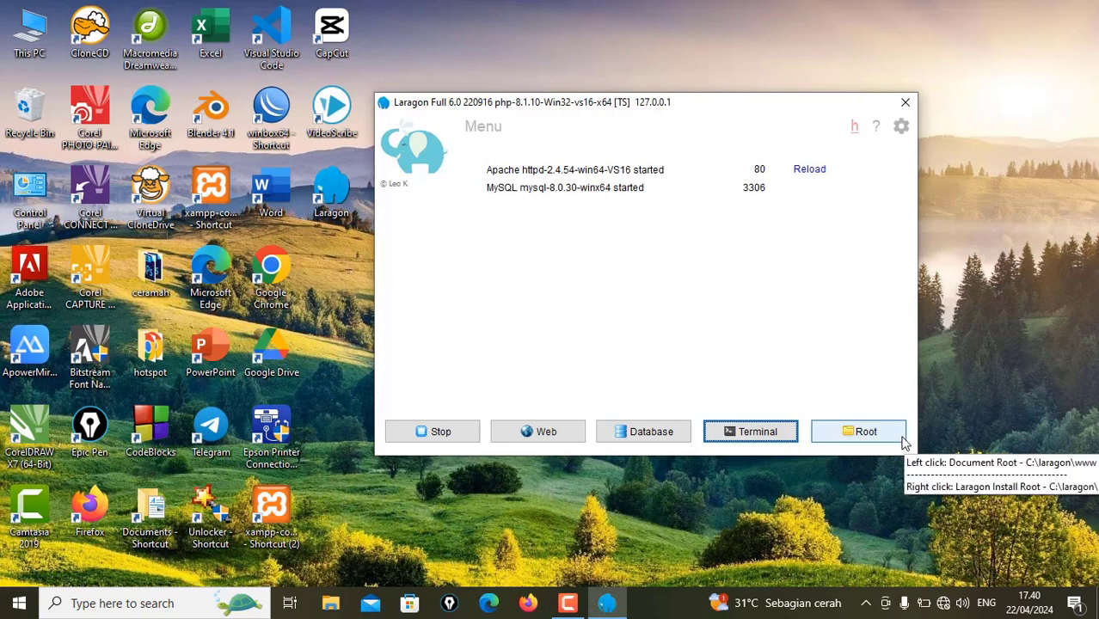
# - View Laragon's localhost start page in the browser and close the browser
pyautogui.click(553, 438)
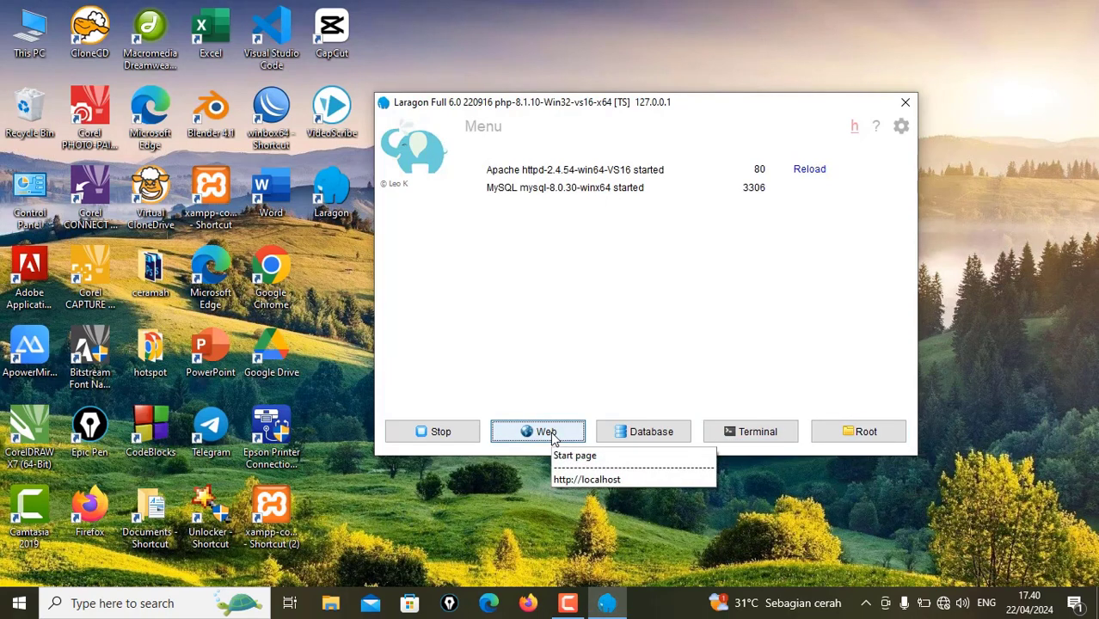
pyautogui.click(575, 456)
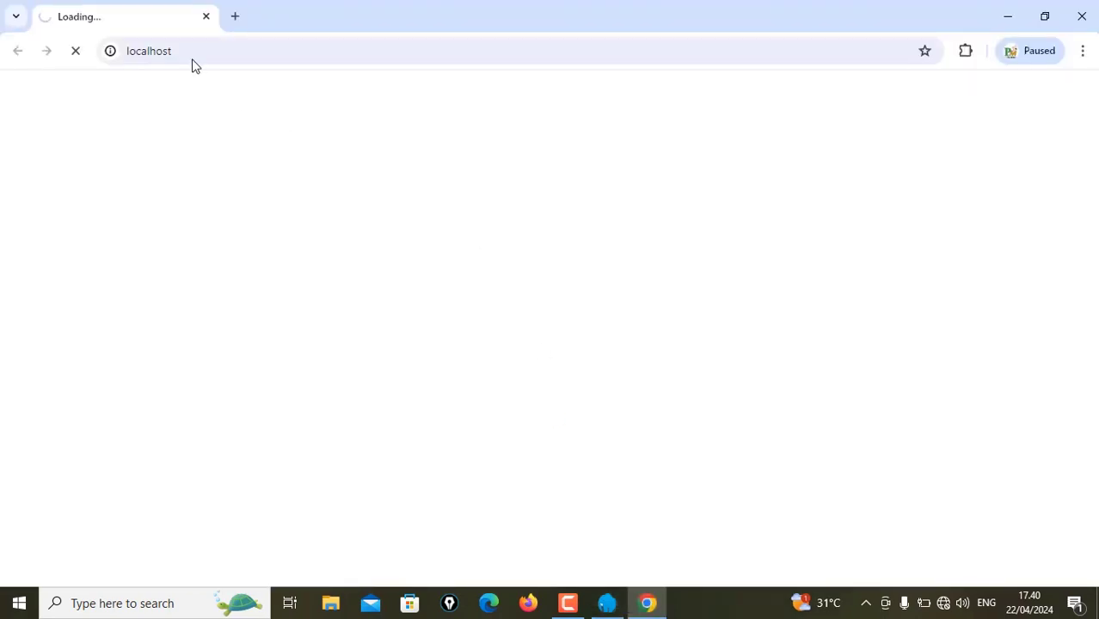
pyautogui.click(131, 43)
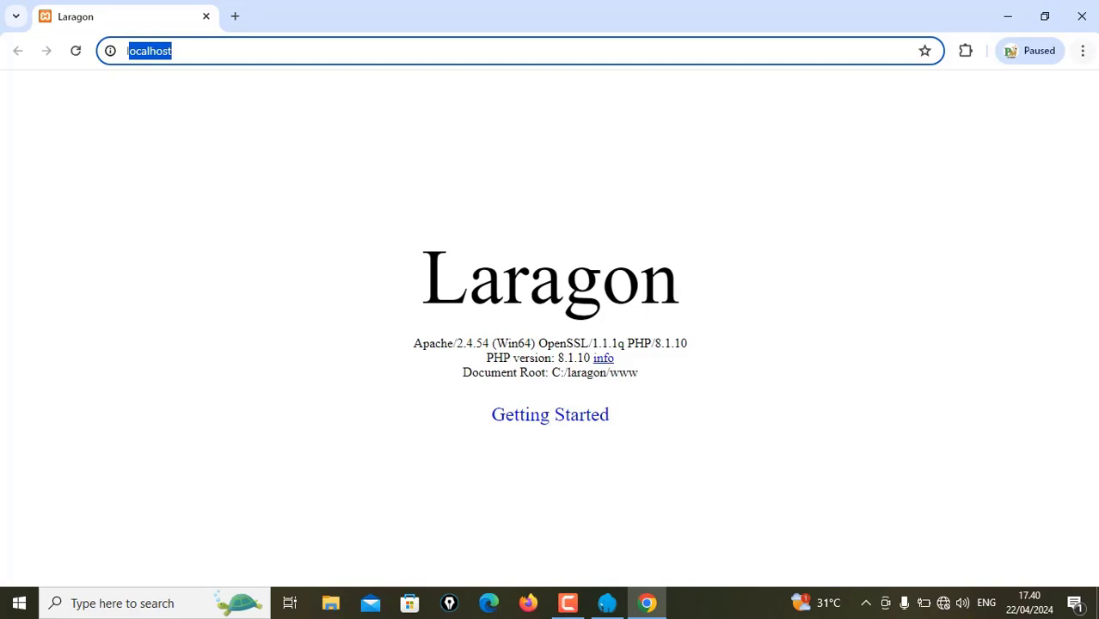
pyautogui.click(1082, 16)
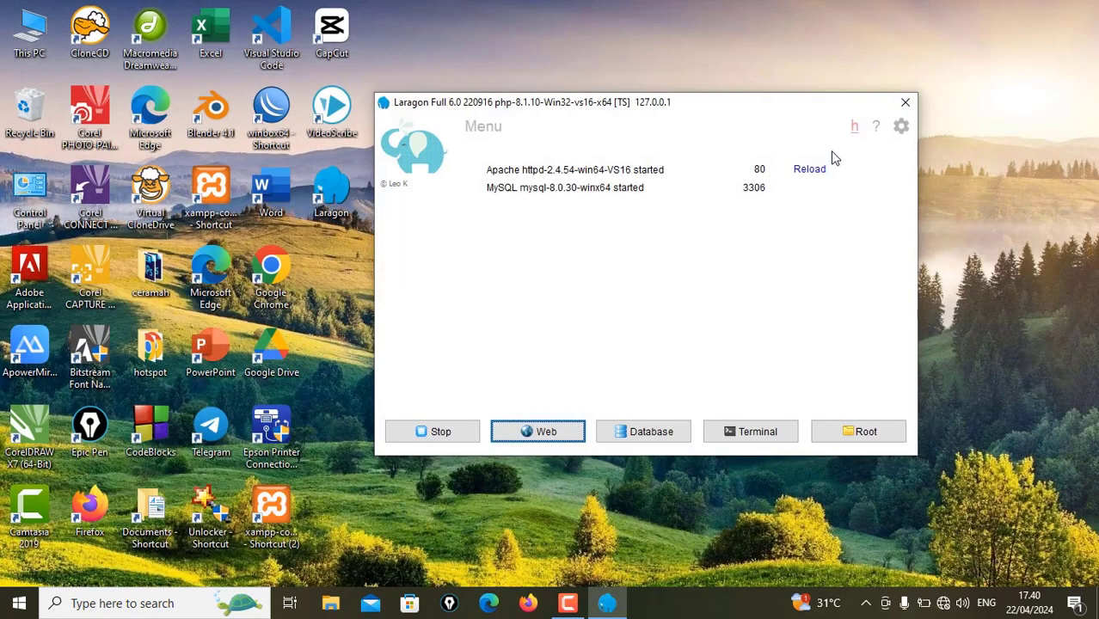
# - View Laragon's database session manager and the document root folder, closing each one after viewing
pyautogui.click(670, 436)
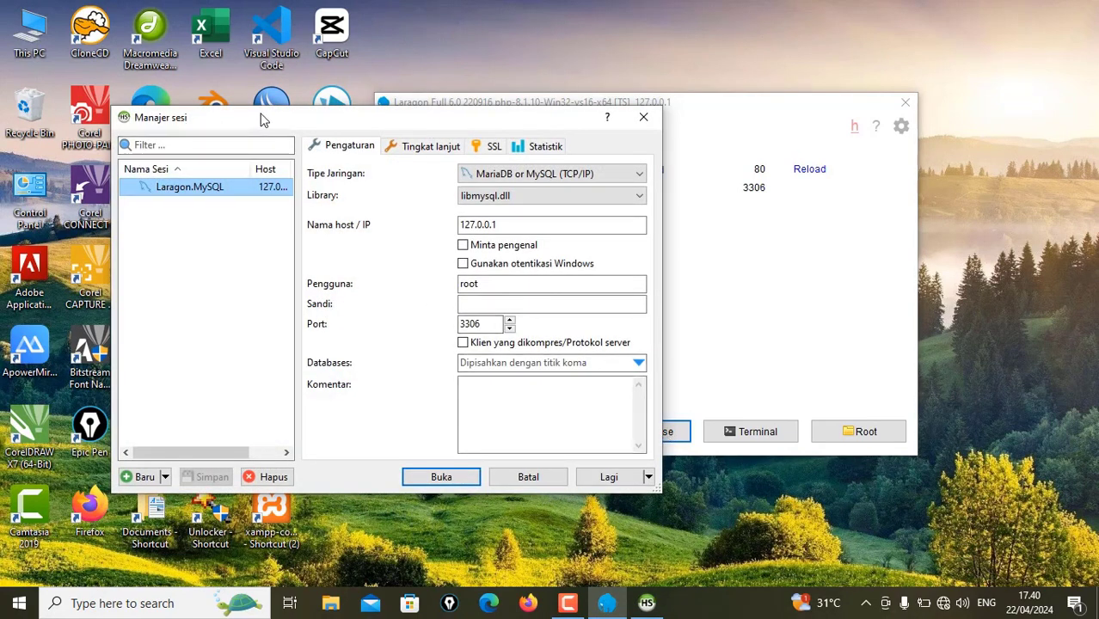
pyautogui.moveTo(419, 129); pyautogui.dragTo(461, 142)
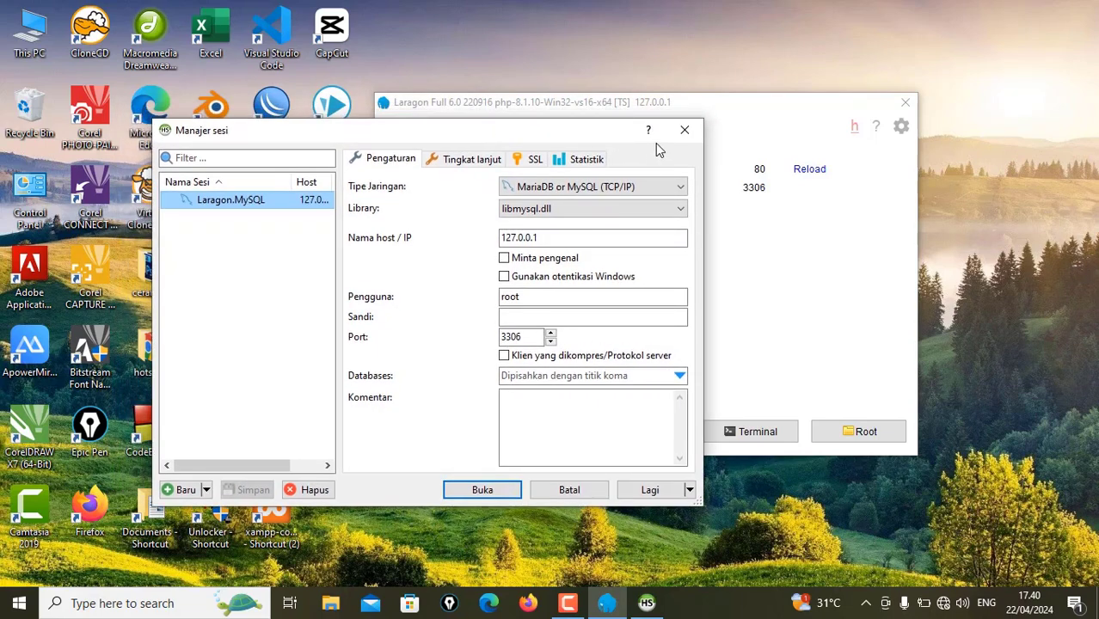
pyautogui.click(685, 130)
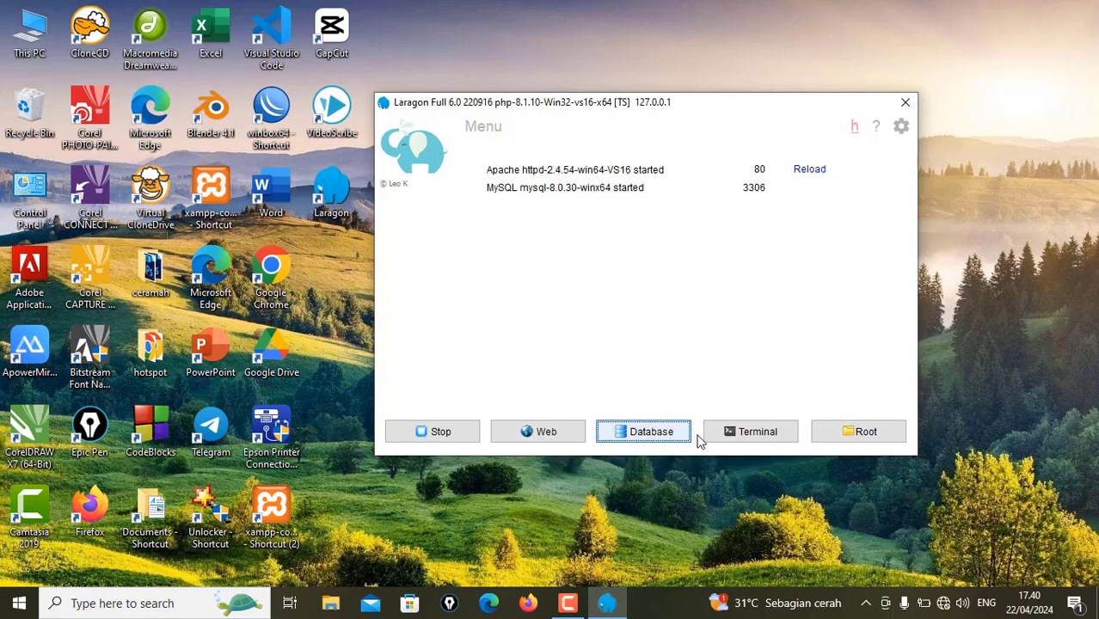
pyautogui.click(881, 437)
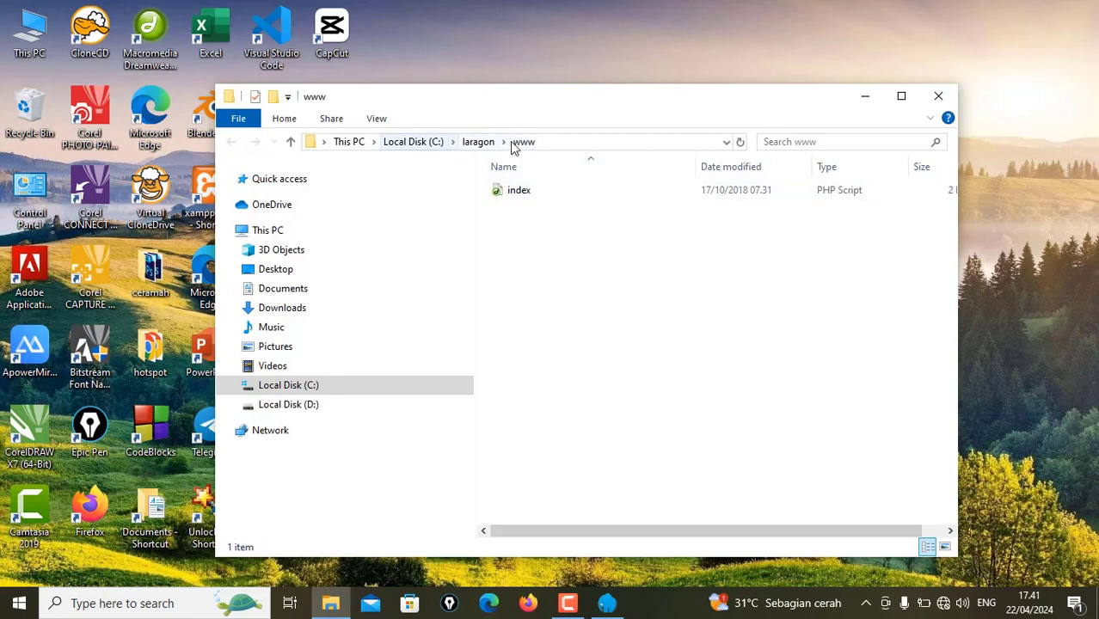
pyautogui.click(943, 99)
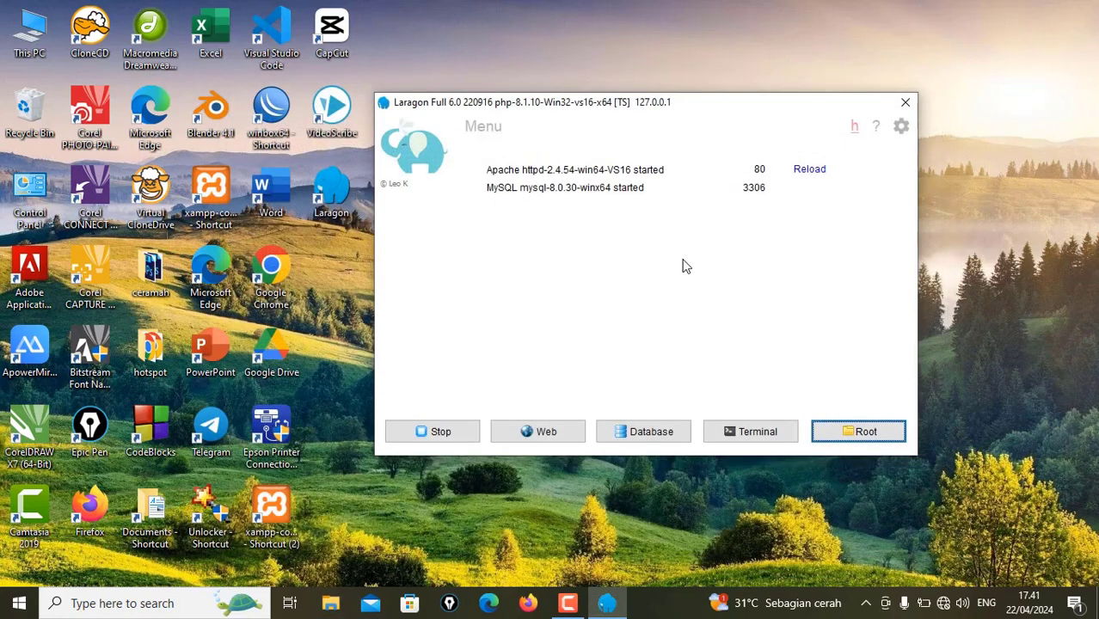
pyautogui.rightClick(616, 286)
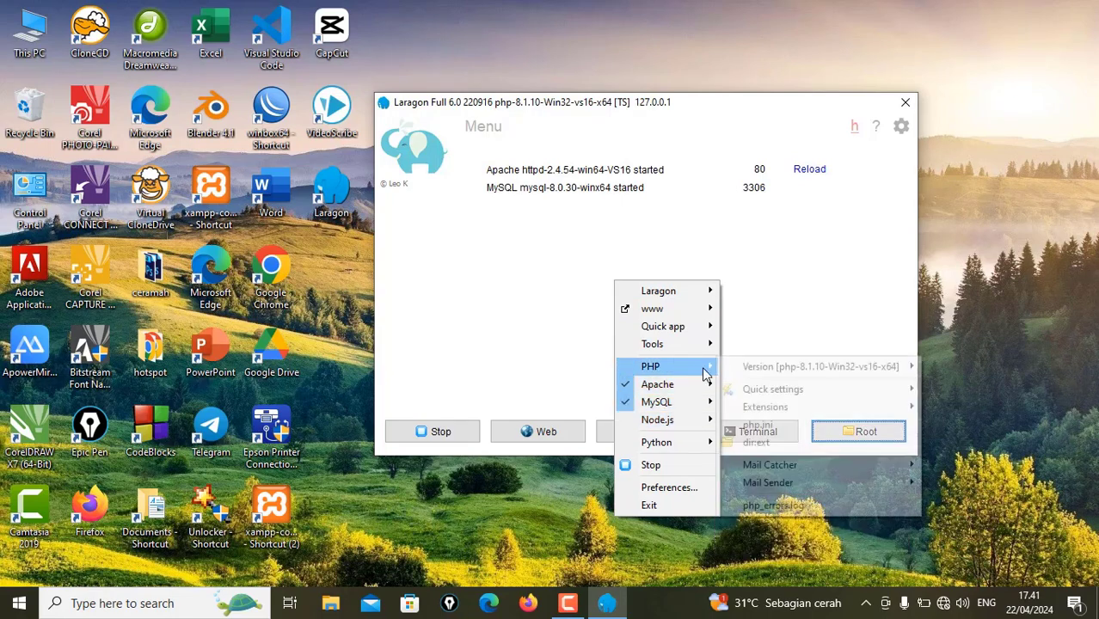
pyautogui.moveTo(705, 391)
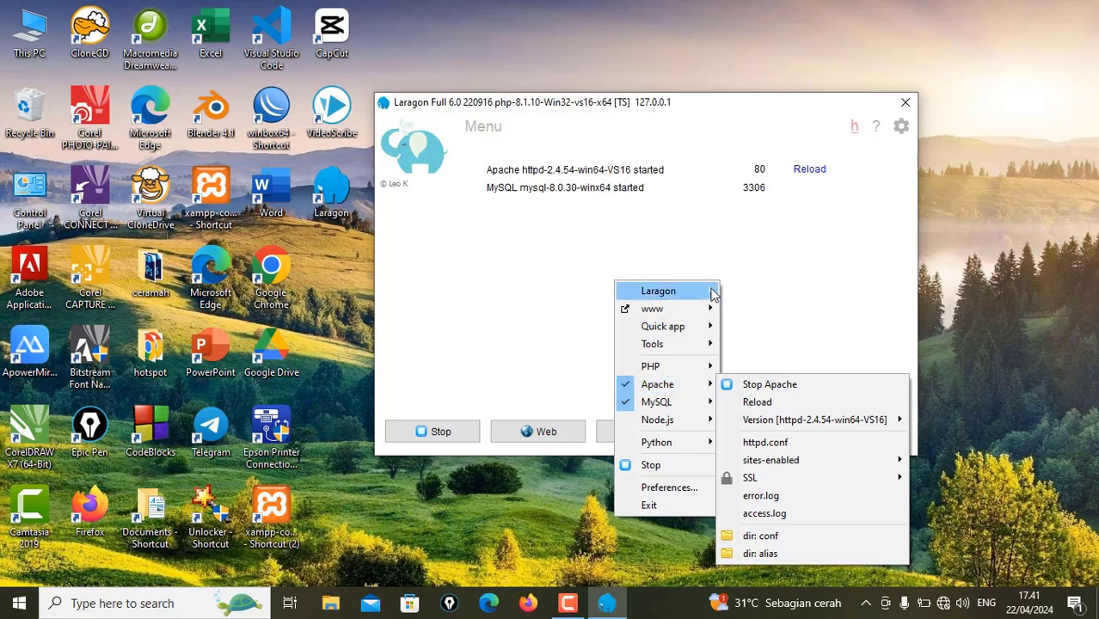
pyautogui.moveTo(711, 316)
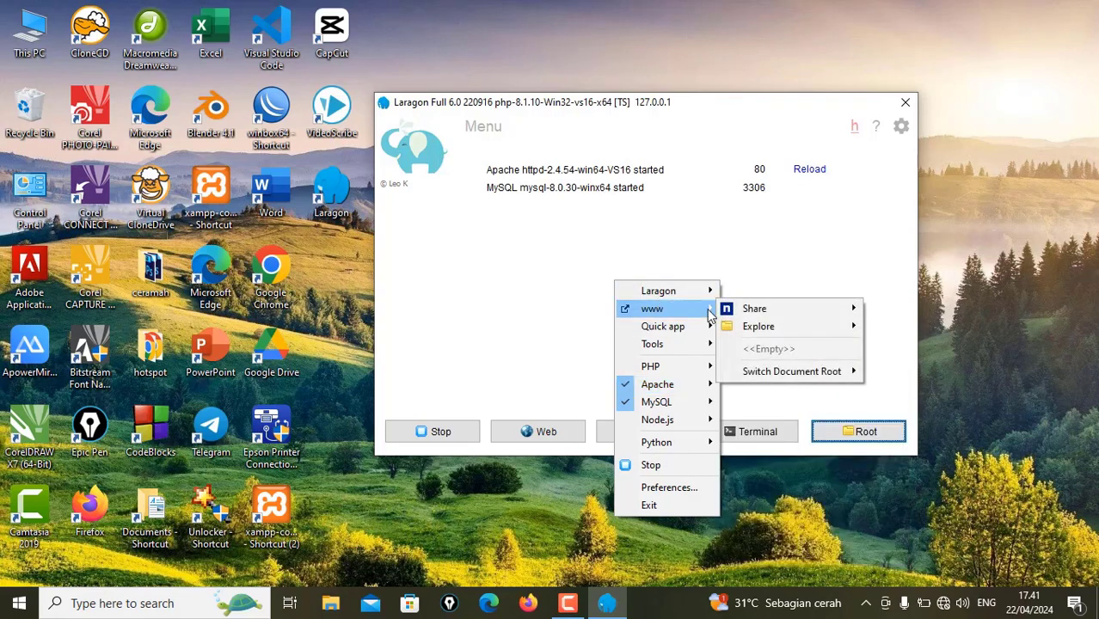
pyautogui.click(711, 315)
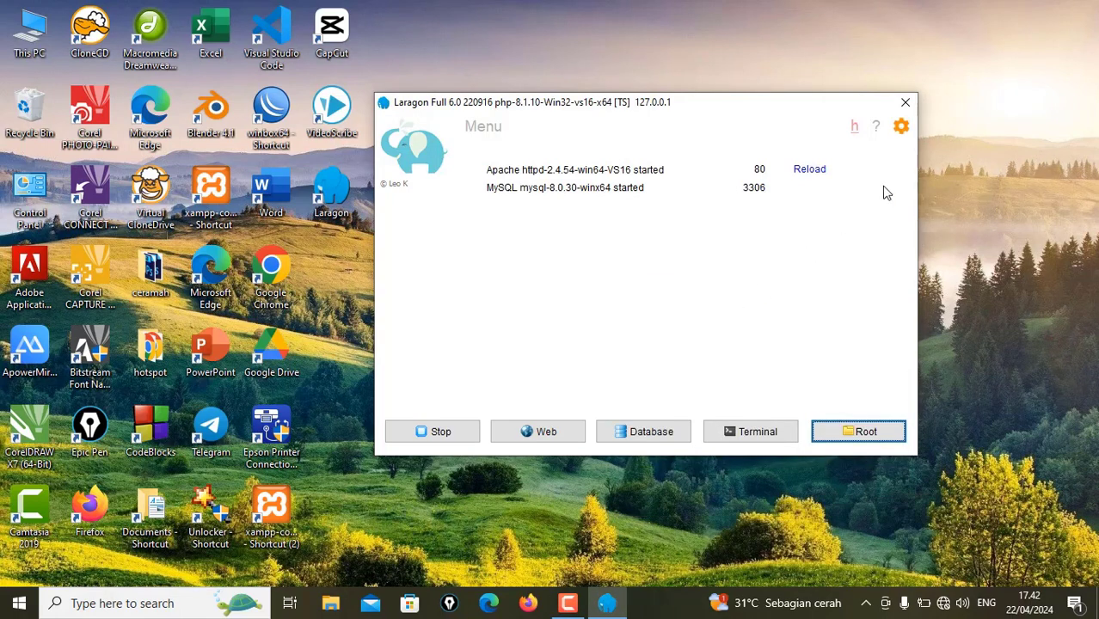
# - Enable the Nginx service in Laragon's preferences and allow nginx through Windows Defender Firewall on public networks
pyautogui.click(899, 129)
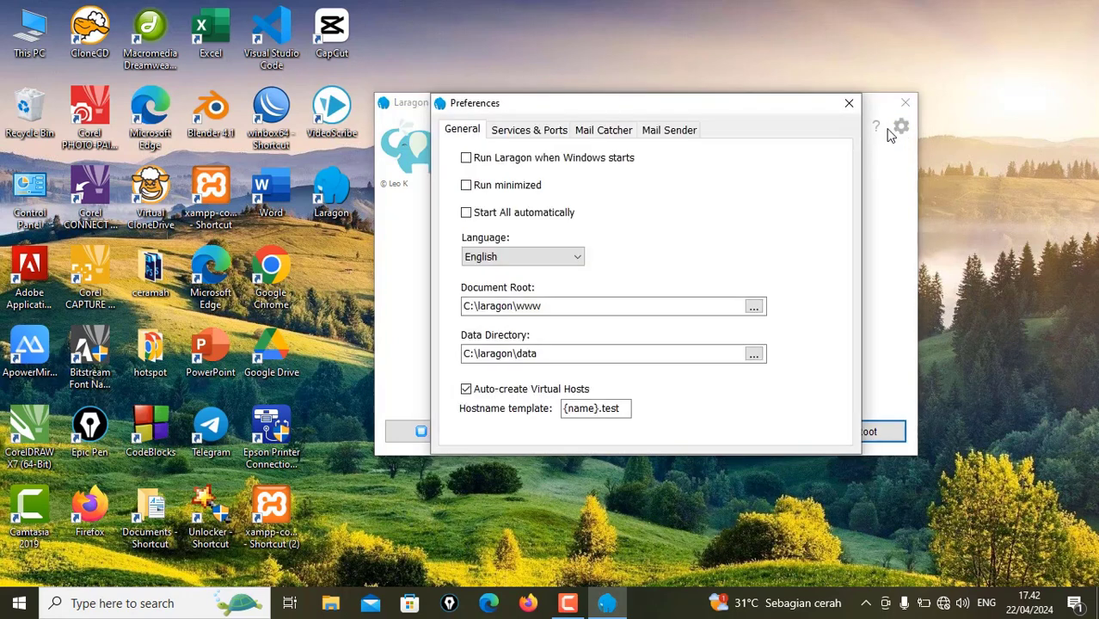
pyautogui.click(534, 129)
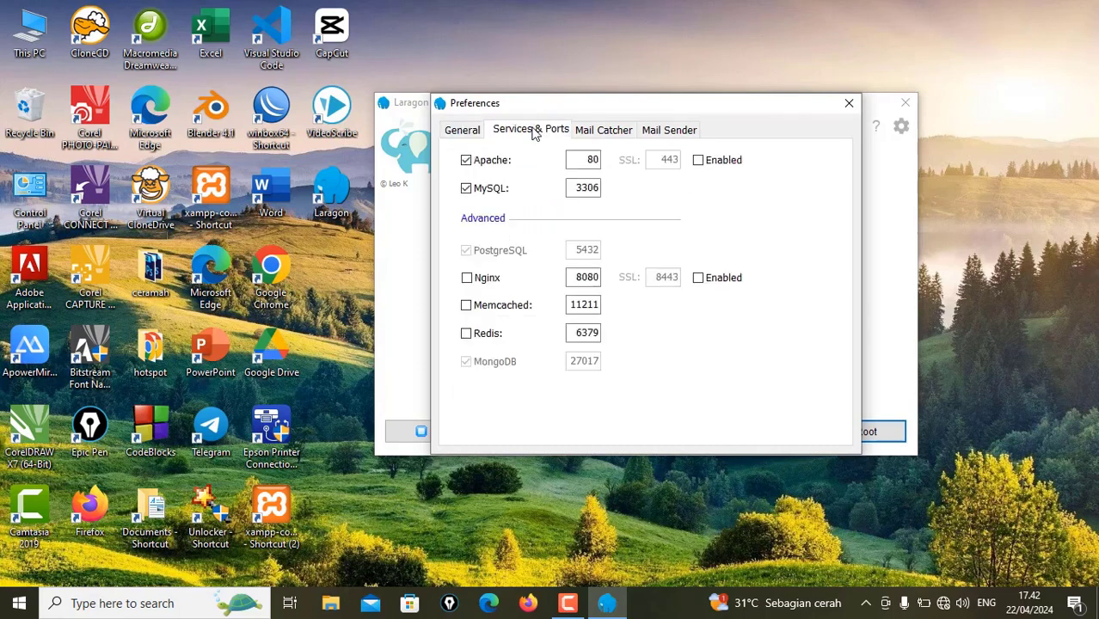
pyautogui.click(464, 132)
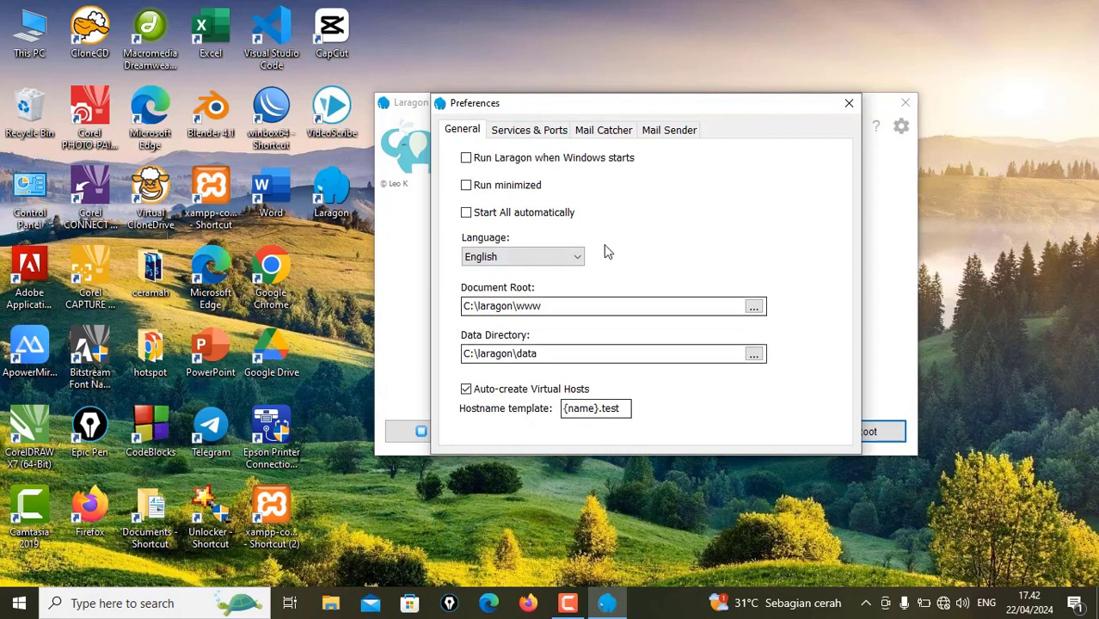
pyautogui.click(532, 134)
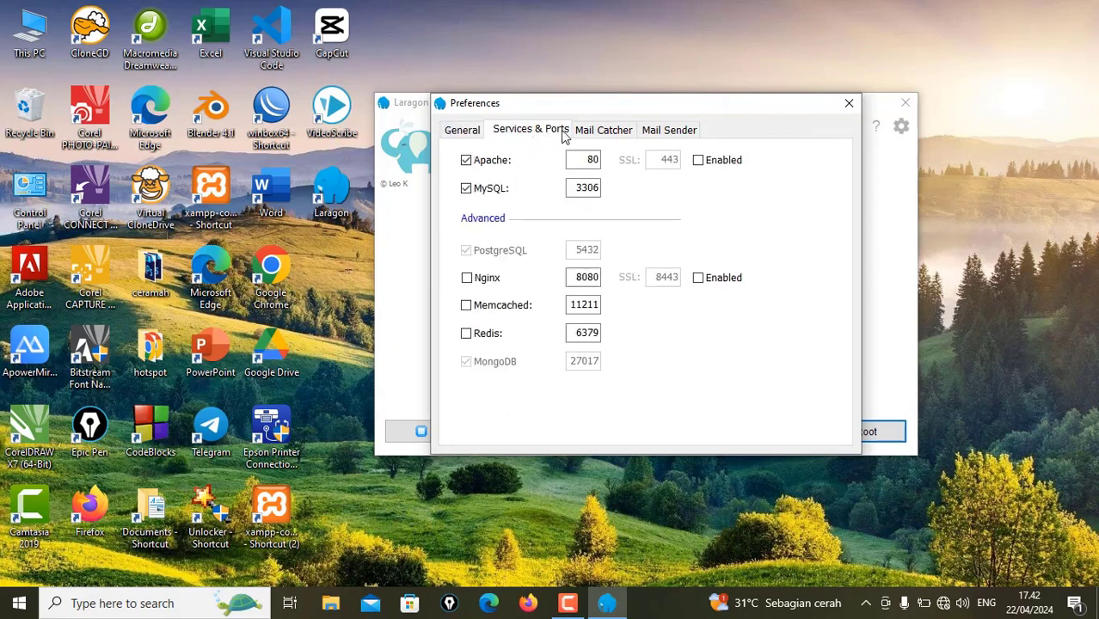
pyautogui.click(466, 278)
pyautogui.moveTo(654, 115); pyautogui.dragTo(935, 123)
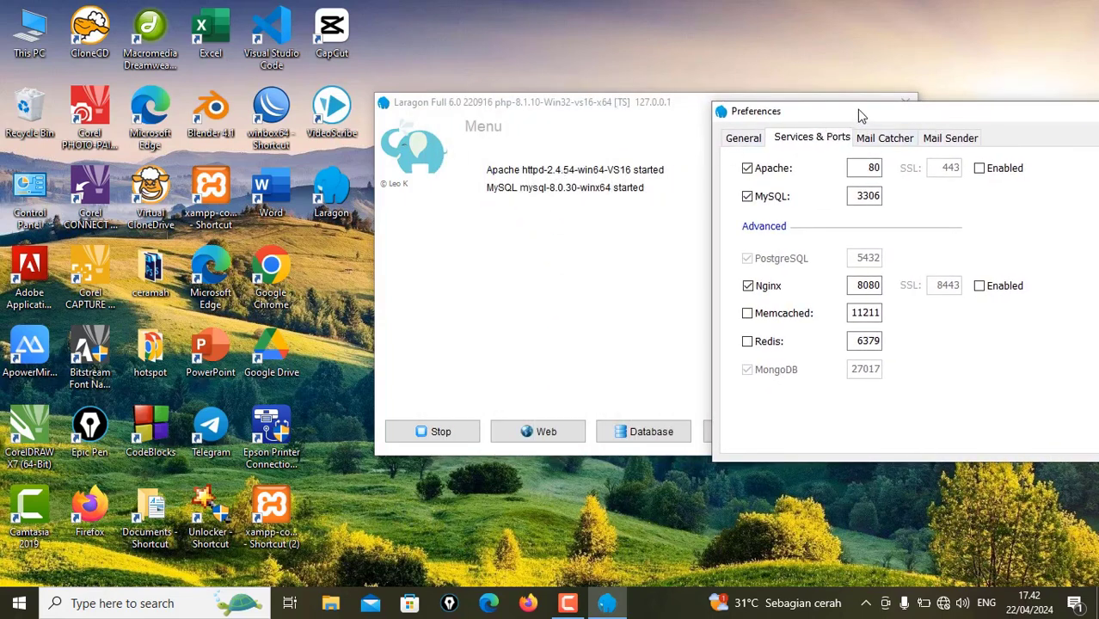
pyautogui.moveTo(862, 115); pyautogui.dragTo(743, 128)
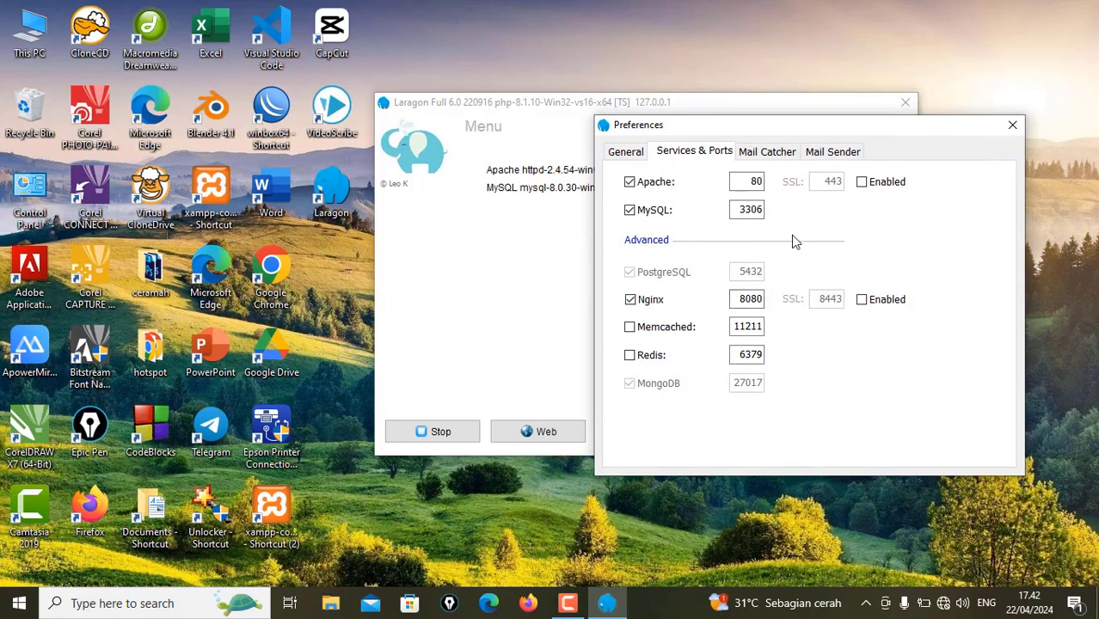
pyautogui.click(1014, 125)
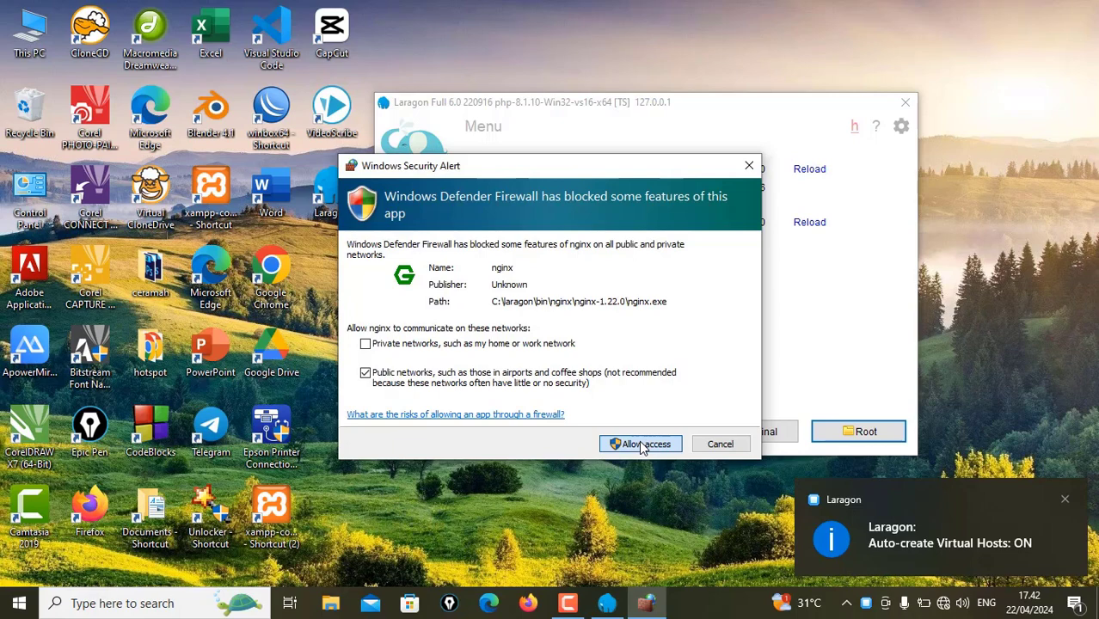
pyautogui.click(641, 444)
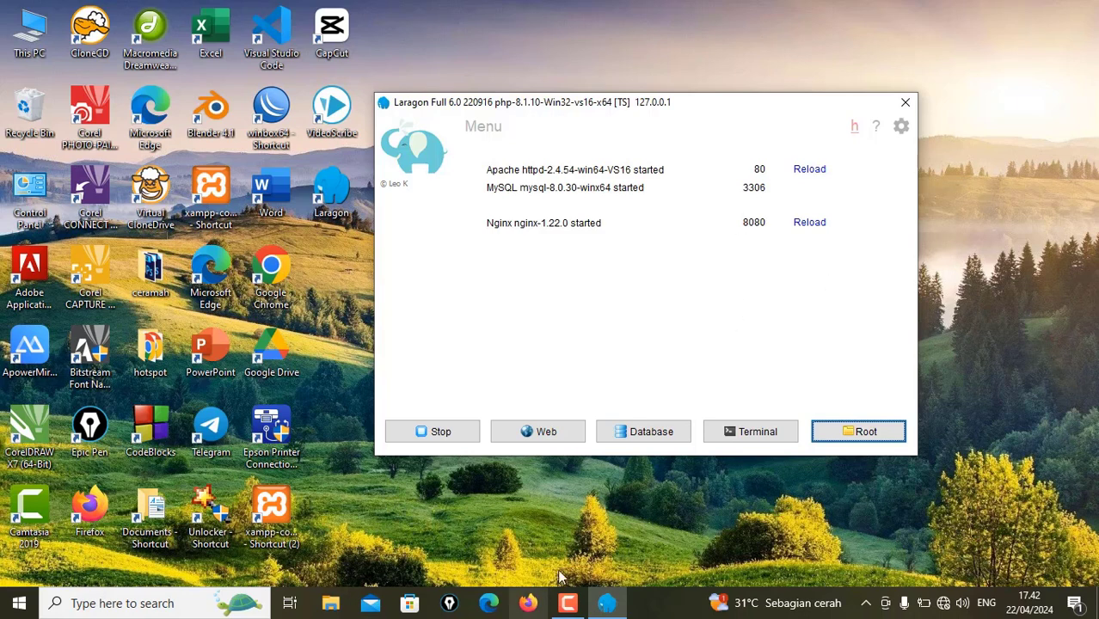
# - Check the Laragon.MySQL connection settings in the database session manager and close it
pyautogui.click(652, 439)
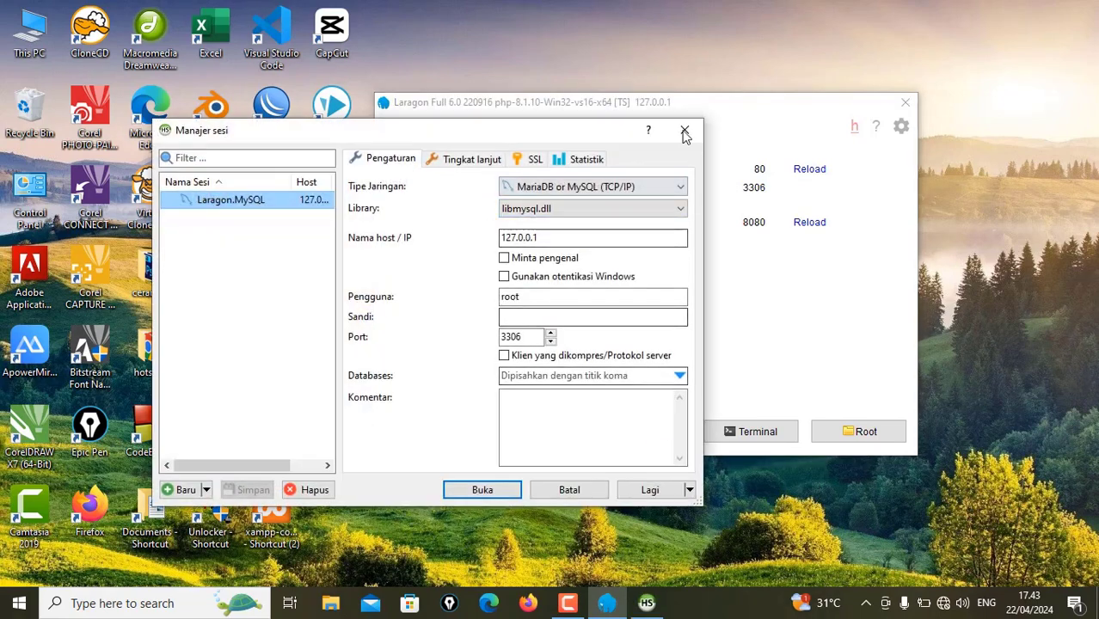
pyautogui.click(688, 129)
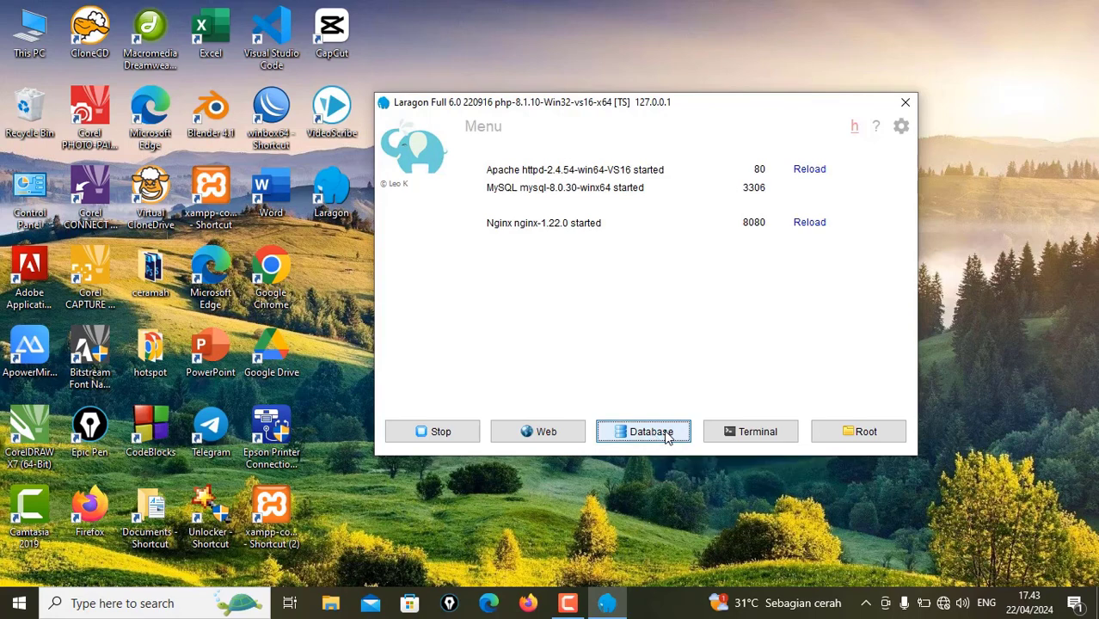
pyautogui.click(667, 435)
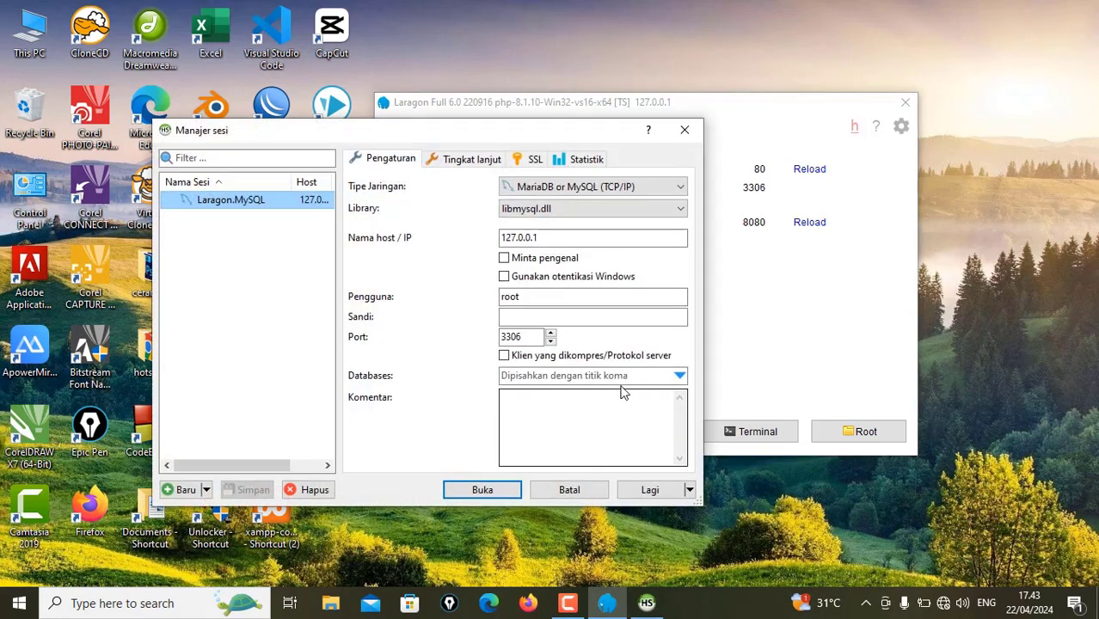
pyautogui.click(685, 132)
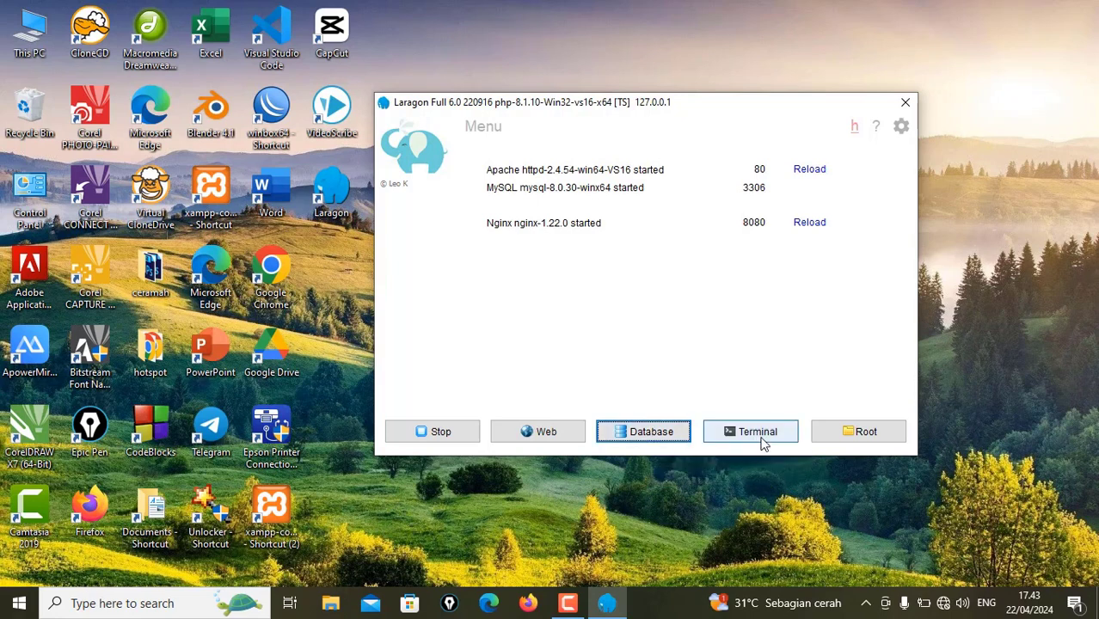
pyautogui.click(639, 437)
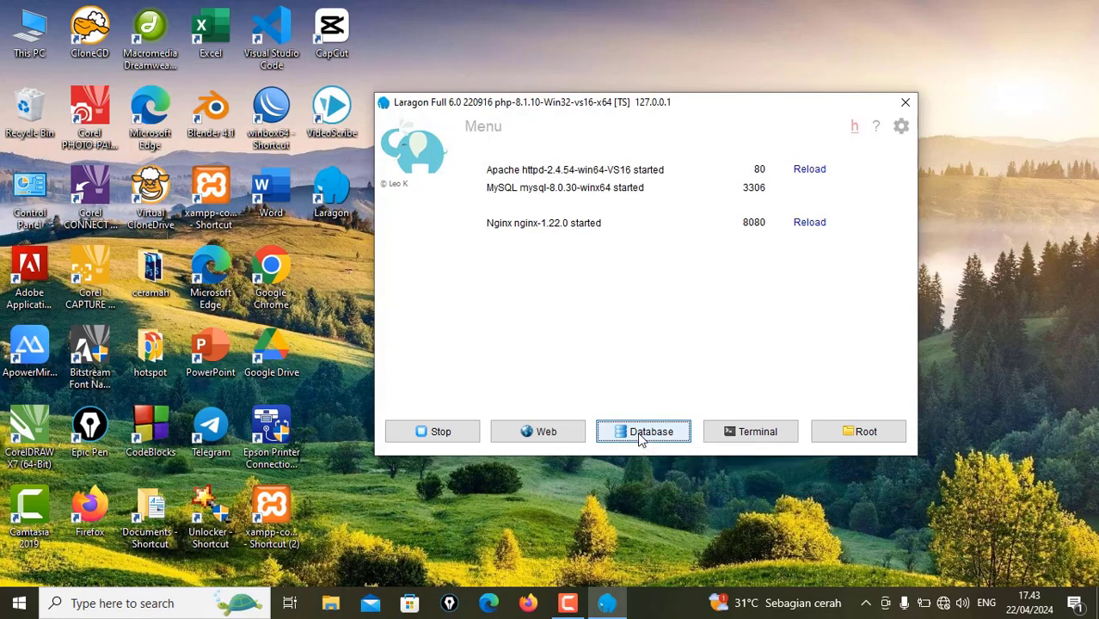
pyautogui.click(570, 605)
pyautogui.click(570, 606)
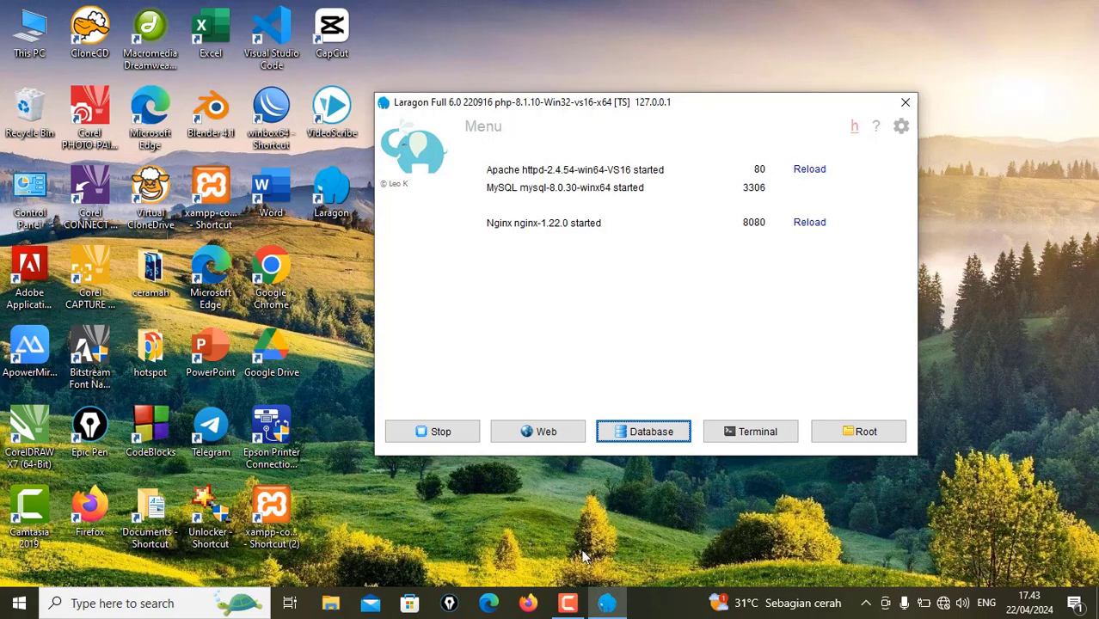
pyautogui.click(568, 606)
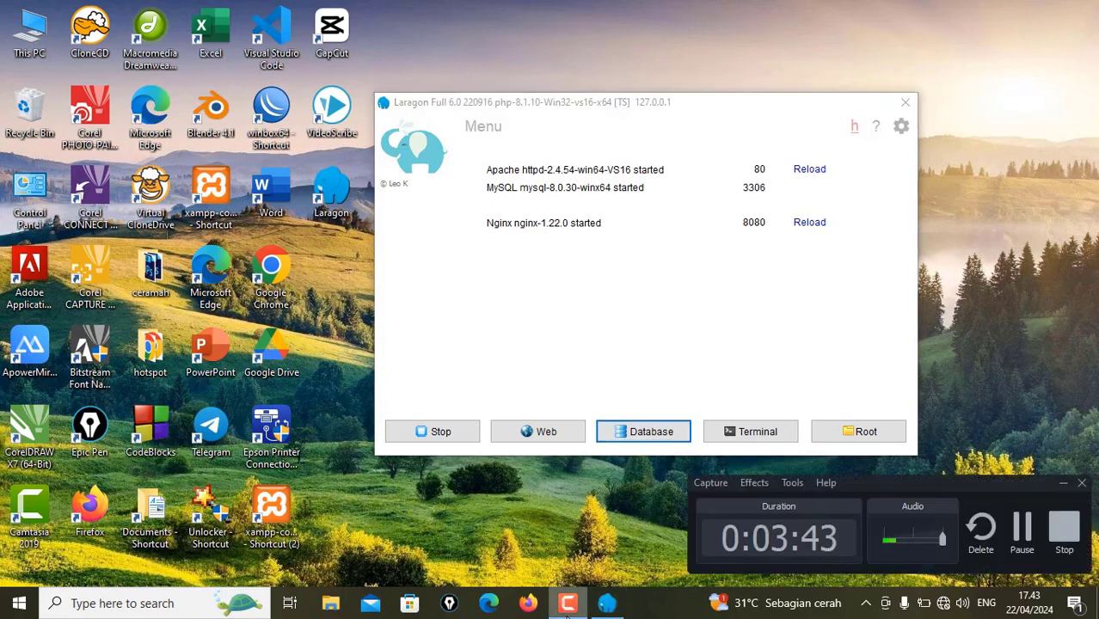
pyautogui.click(567, 605)
# - Try to open phpMyAdmin for Laragon's MySQL service
pyautogui.rightClick(601, 276)
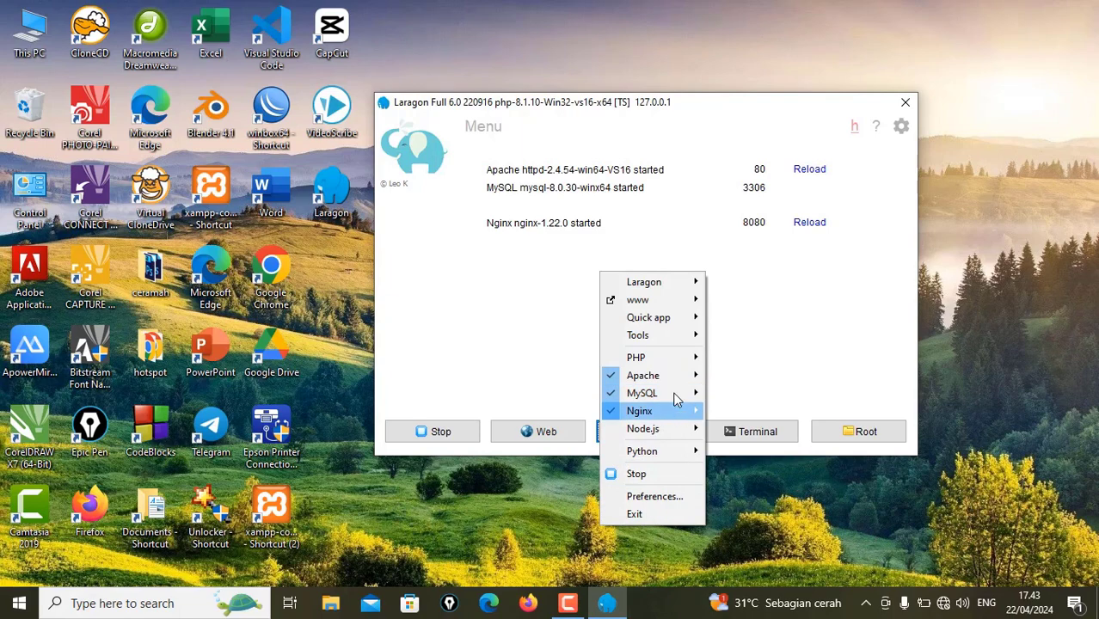
pyautogui.moveTo(676, 395)
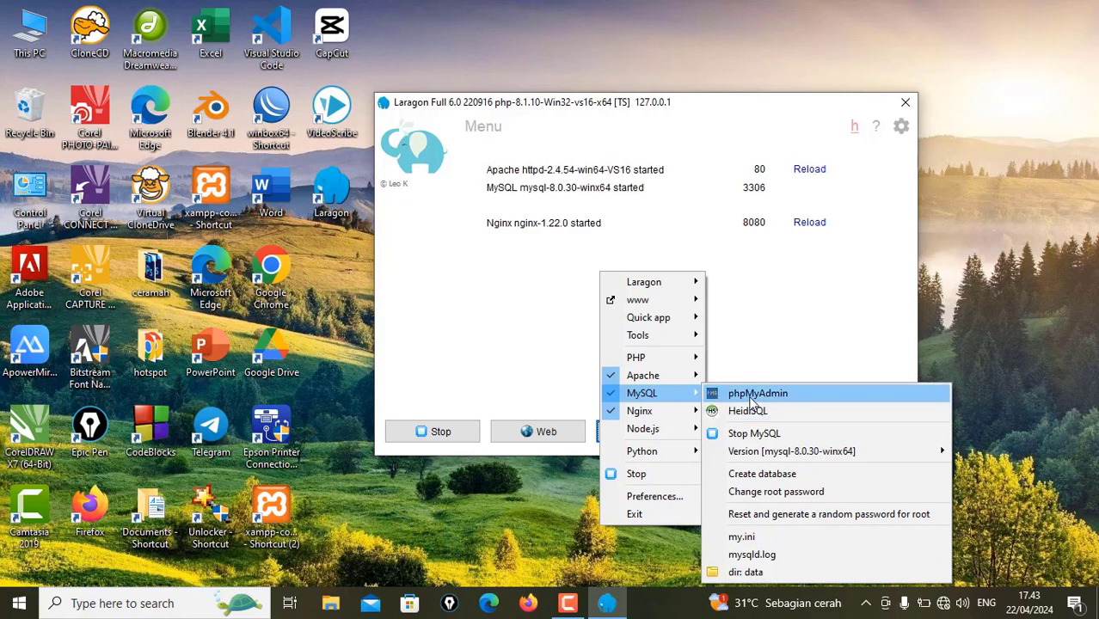
pyautogui.click(778, 401)
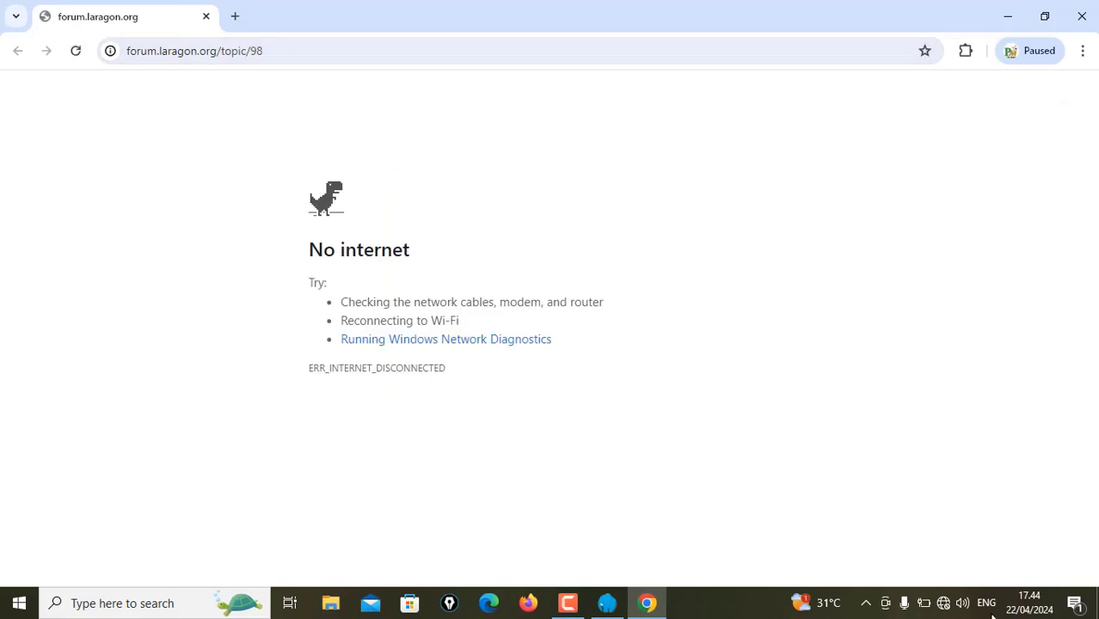
# - Connect the computer to the PELITA MEDIA Wi-Fi network and close the browser window
pyautogui.click(945, 603)
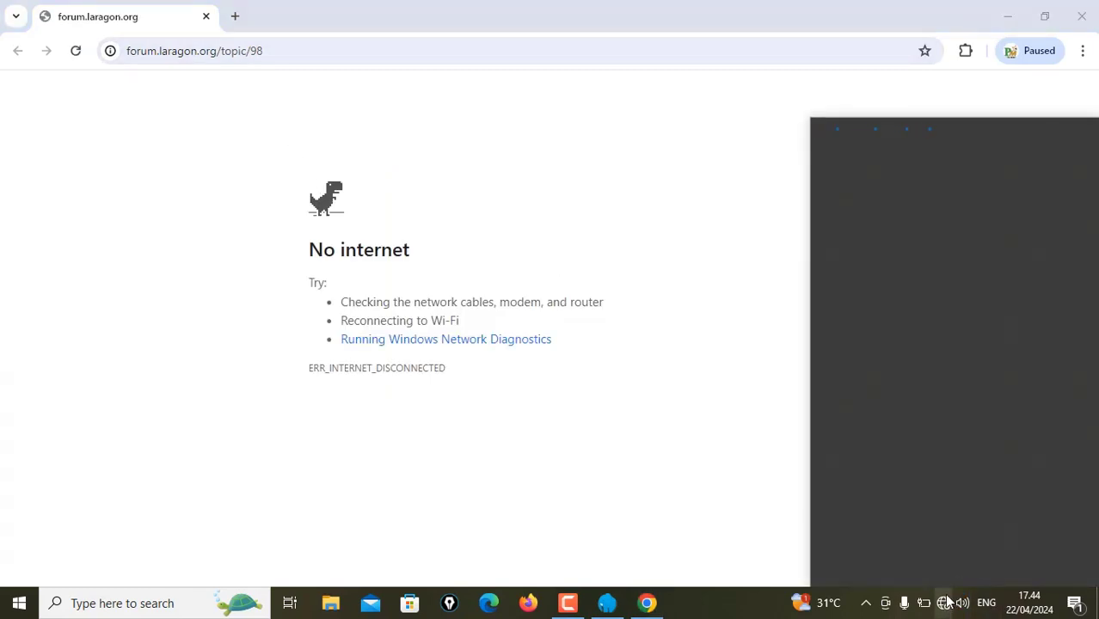
pyautogui.click(976, 165)
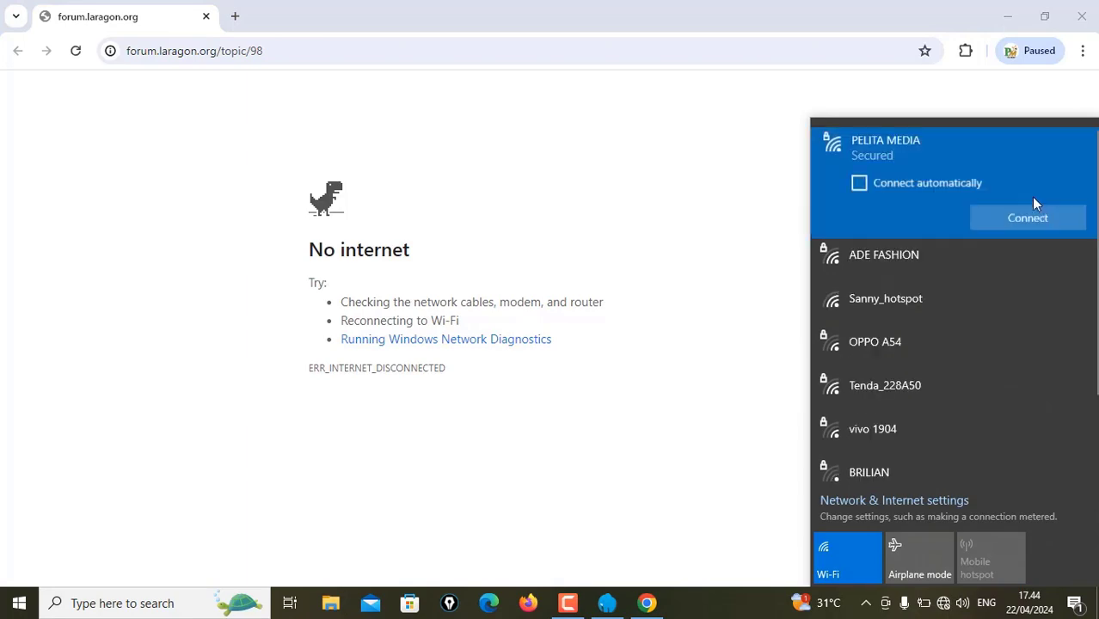
pyautogui.click(1034, 216)
pyautogui.click(1089, 24)
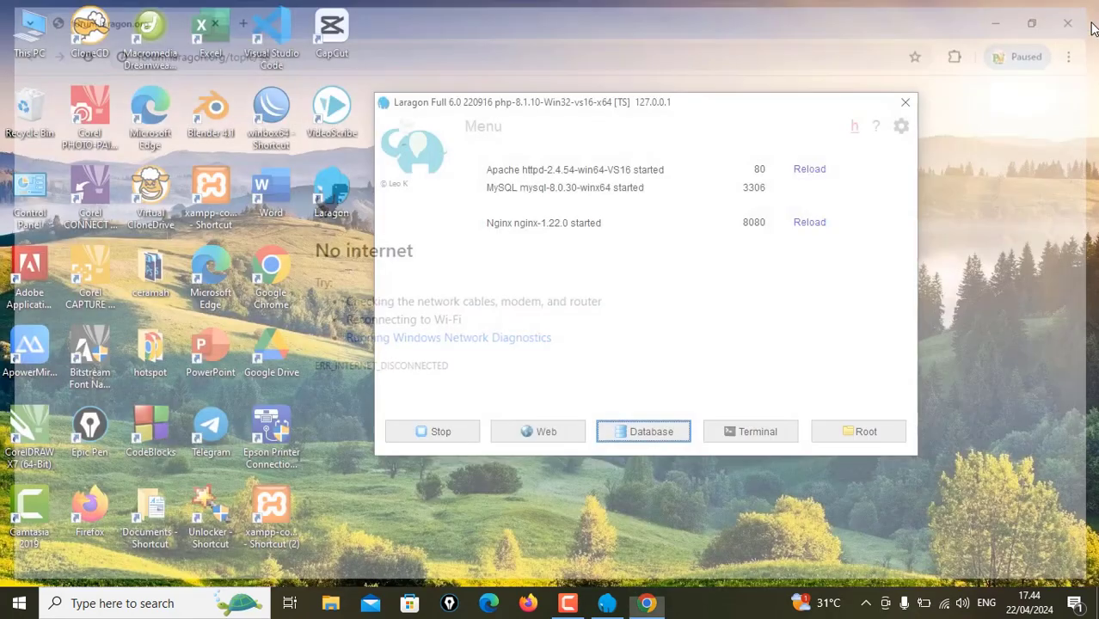
# - Retry opening phpMyAdmin for Laragon's MySQL service, and briefly open the linked GitHub discussions page before closing it
pyautogui.rightClick(610, 279)
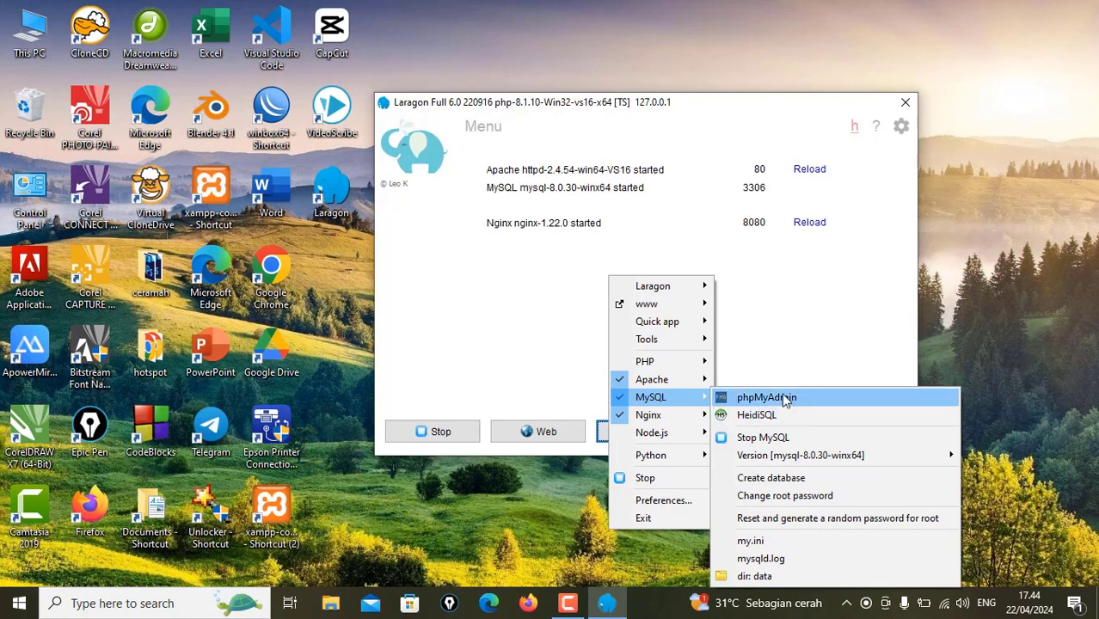
pyautogui.click(779, 399)
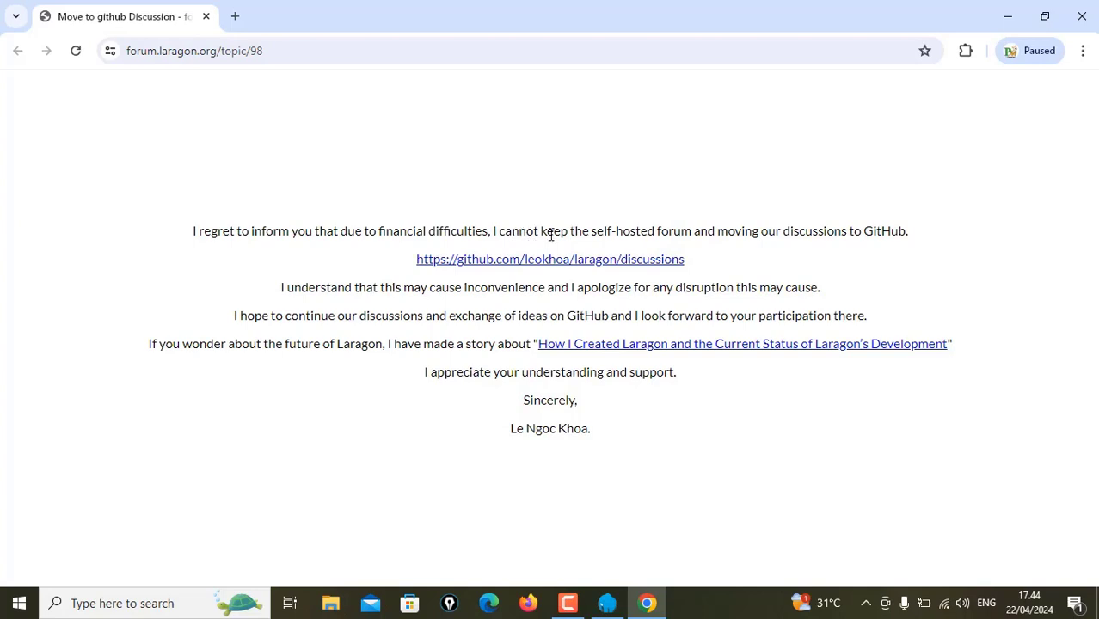
pyautogui.click(576, 266)
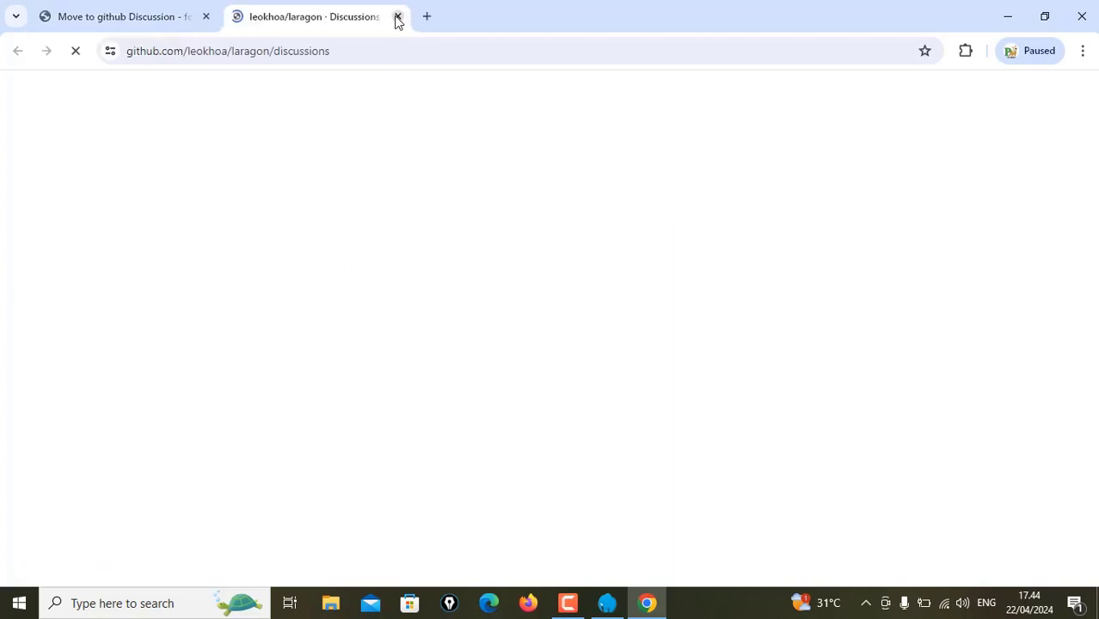
pyautogui.click(397, 17)
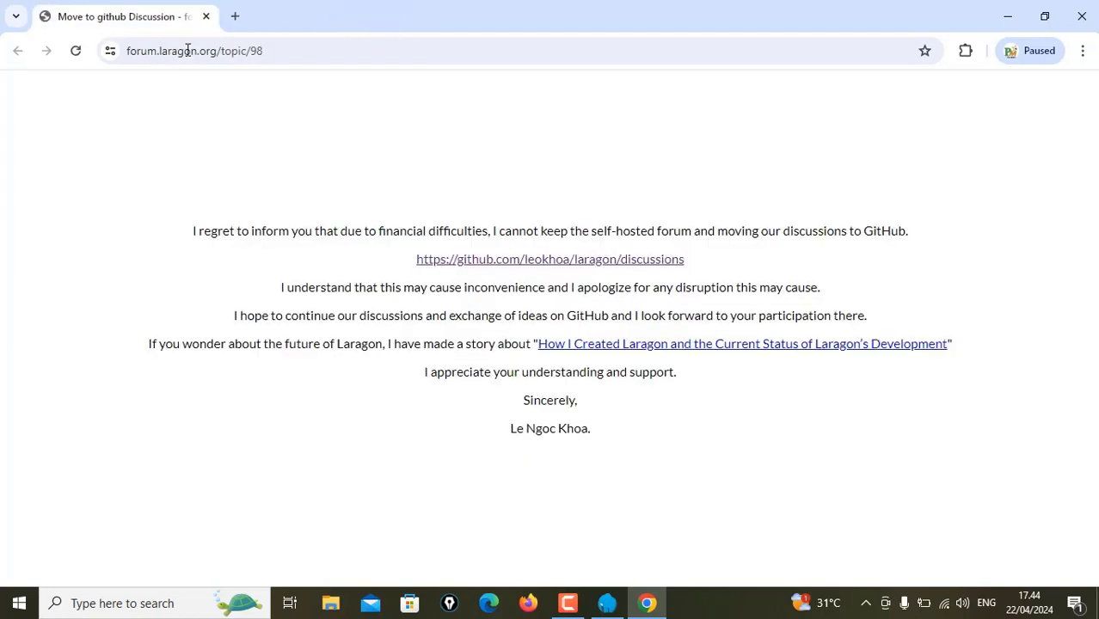
# - Switch back to Laragon and check which PHP versions are available for selection
pyautogui.click(608, 603)
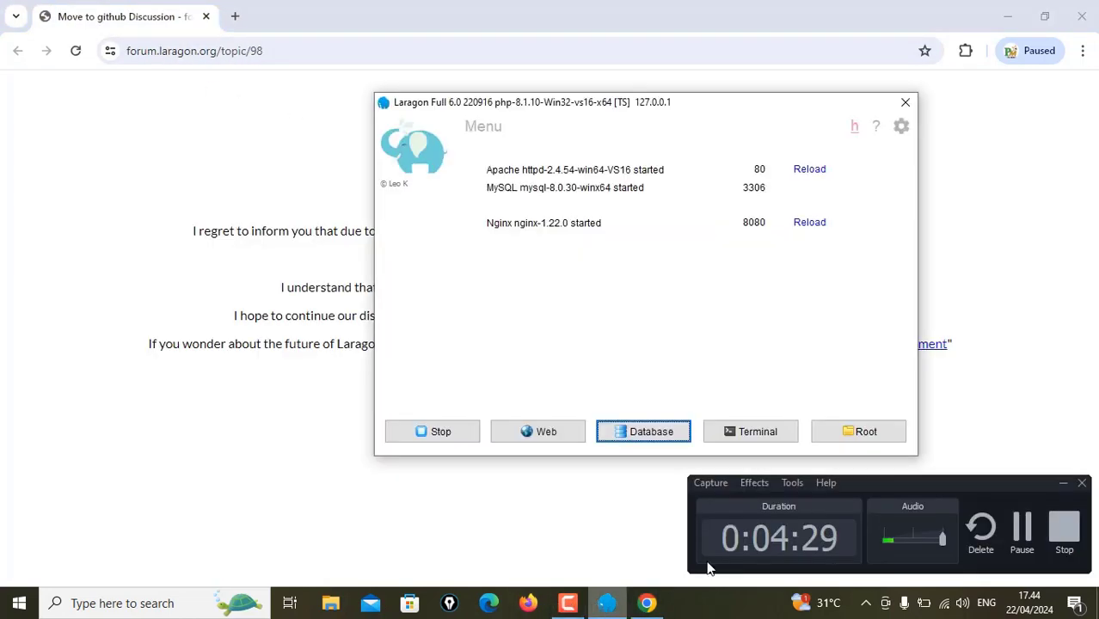
pyautogui.click(1064, 484)
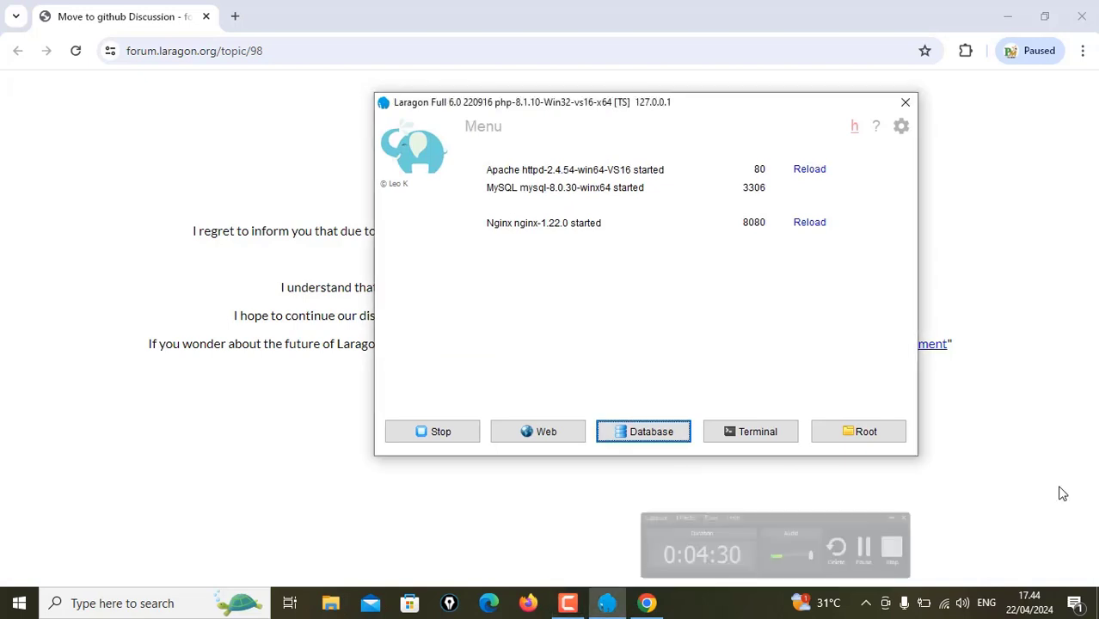
pyautogui.rightClick(609, 307)
pyautogui.moveTo(654, 394)
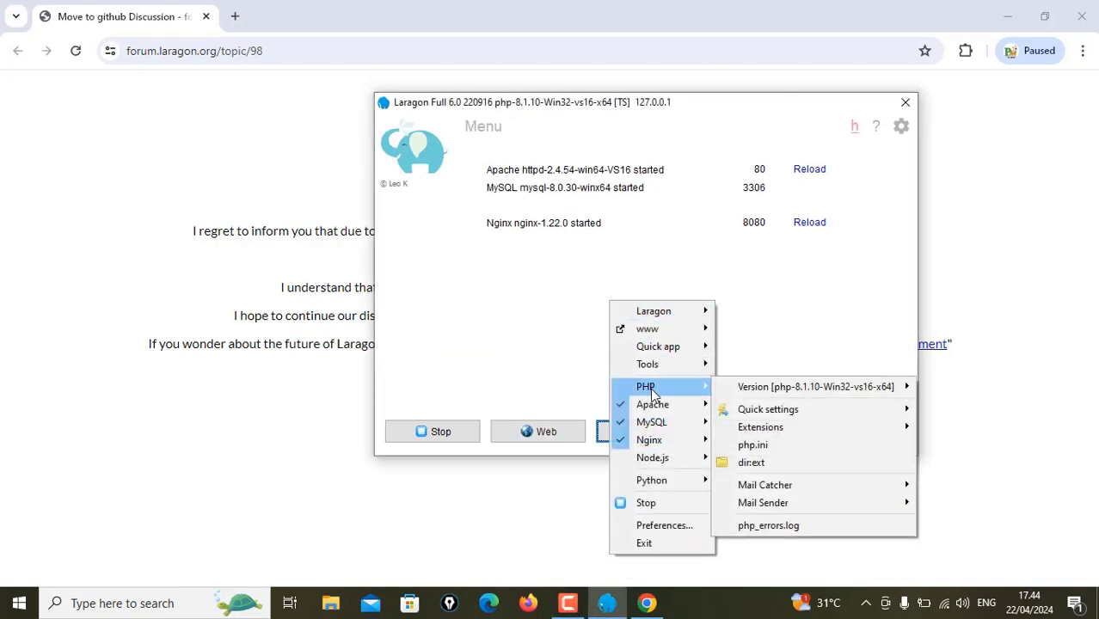
pyautogui.moveTo(782, 391)
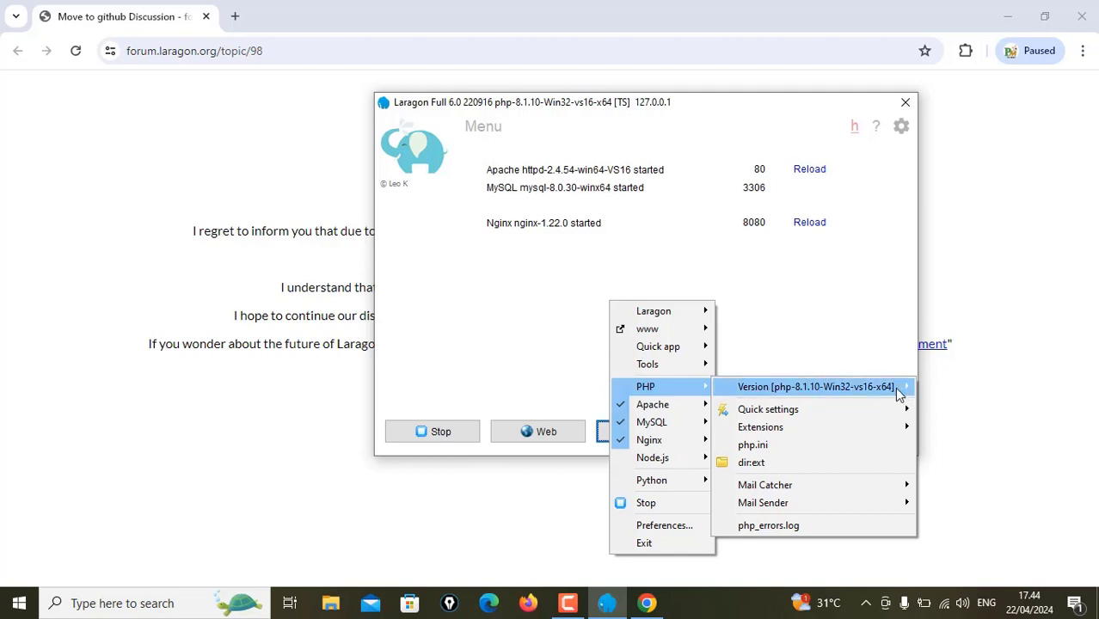
pyautogui.moveTo(892, 394)
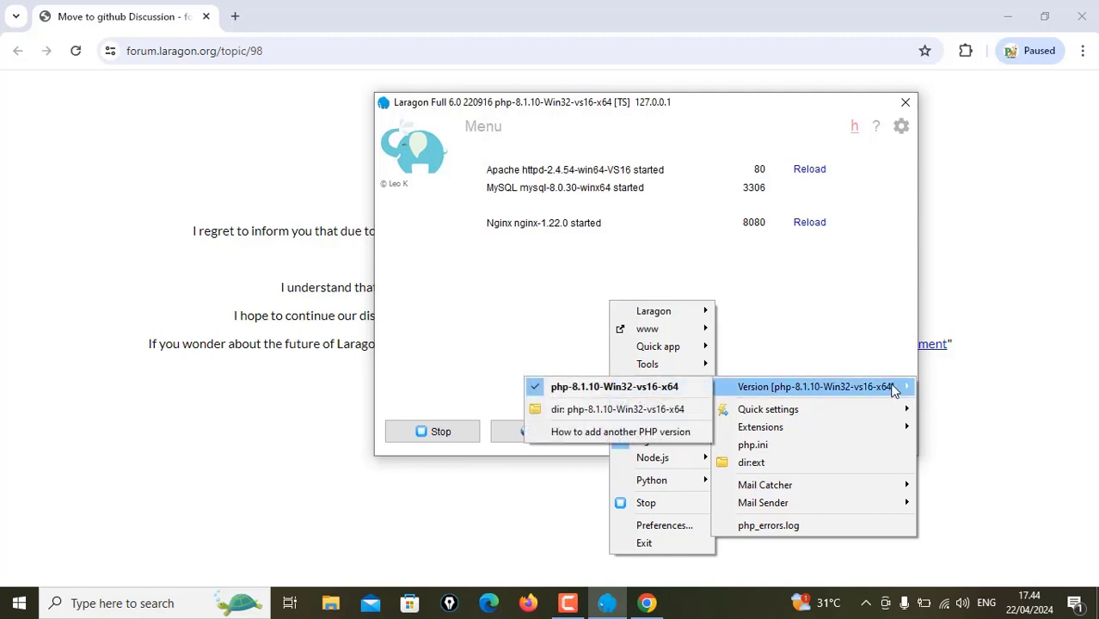
pyautogui.click(851, 323)
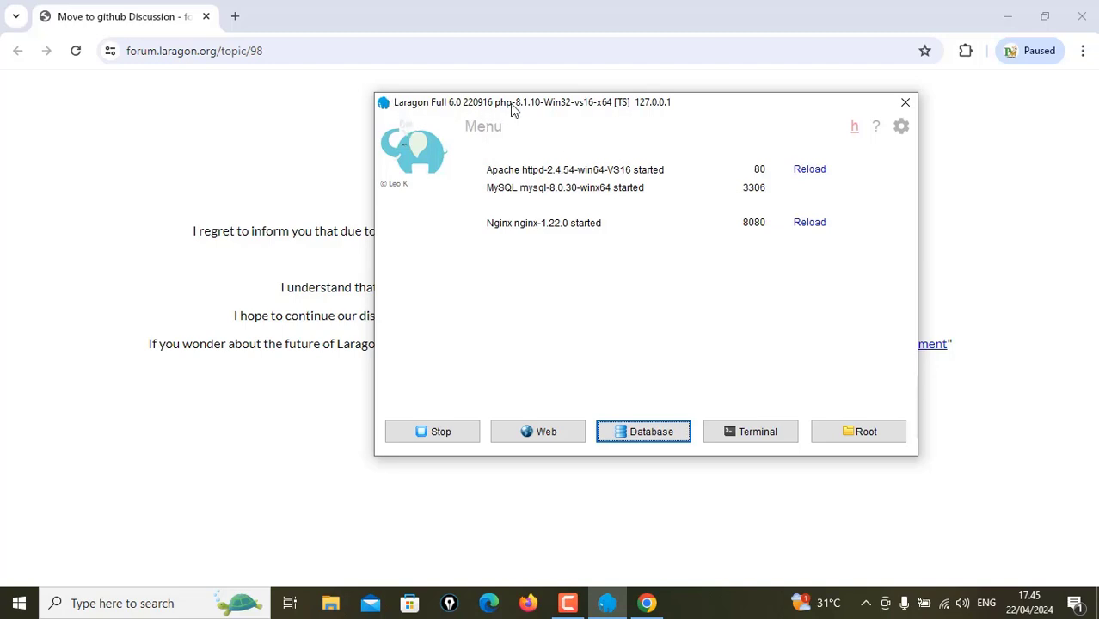
pyautogui.moveTo(510, 103); pyautogui.dragTo(546, 112)
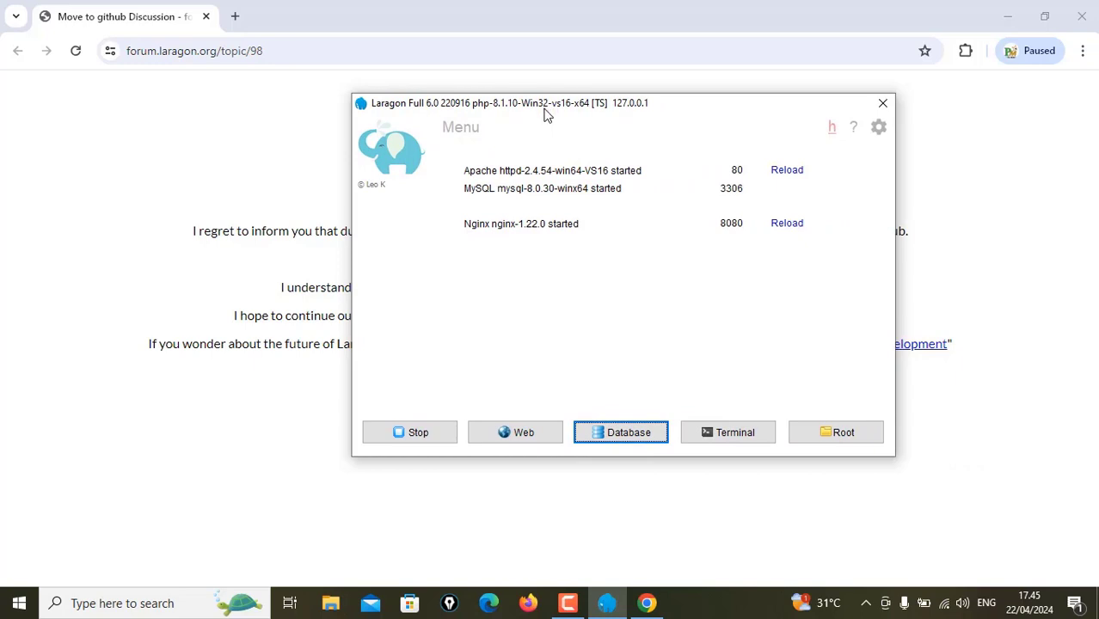